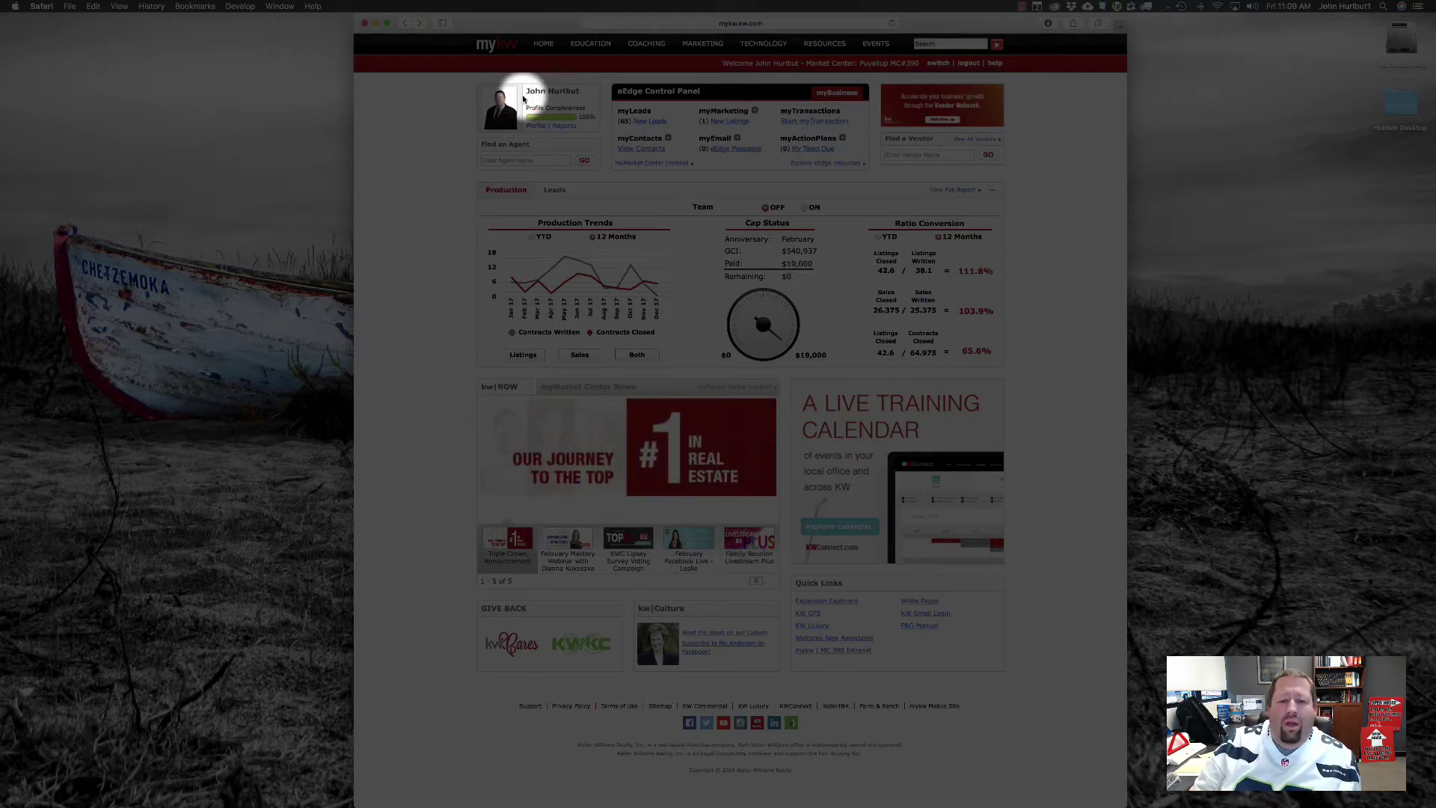
Open KWConnect from the education resources and search its content for "KW Profile 100%"
{"action": "mouse_move", "coordinate": [574, 41]}
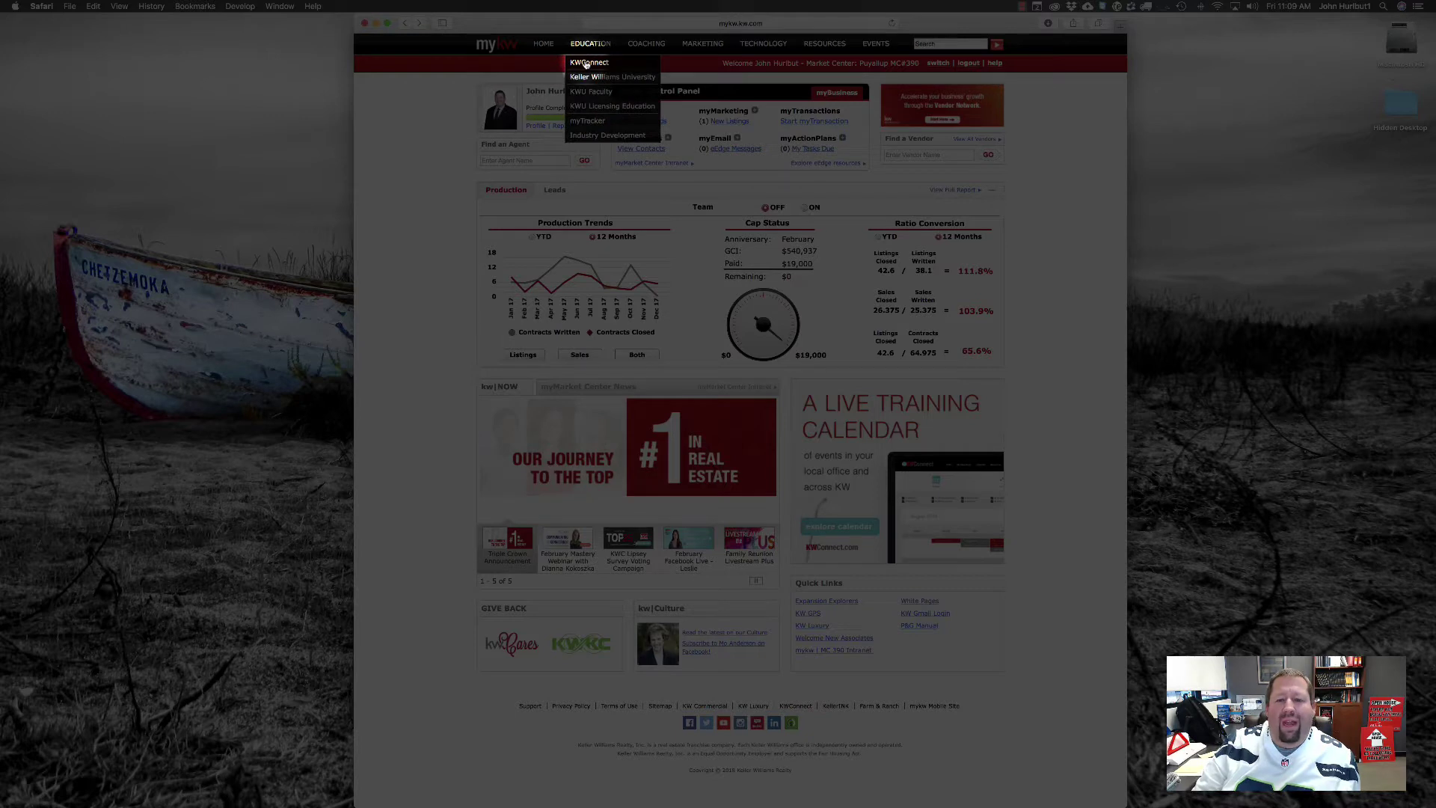
{"action": "left_click", "coordinate": [587, 64]}
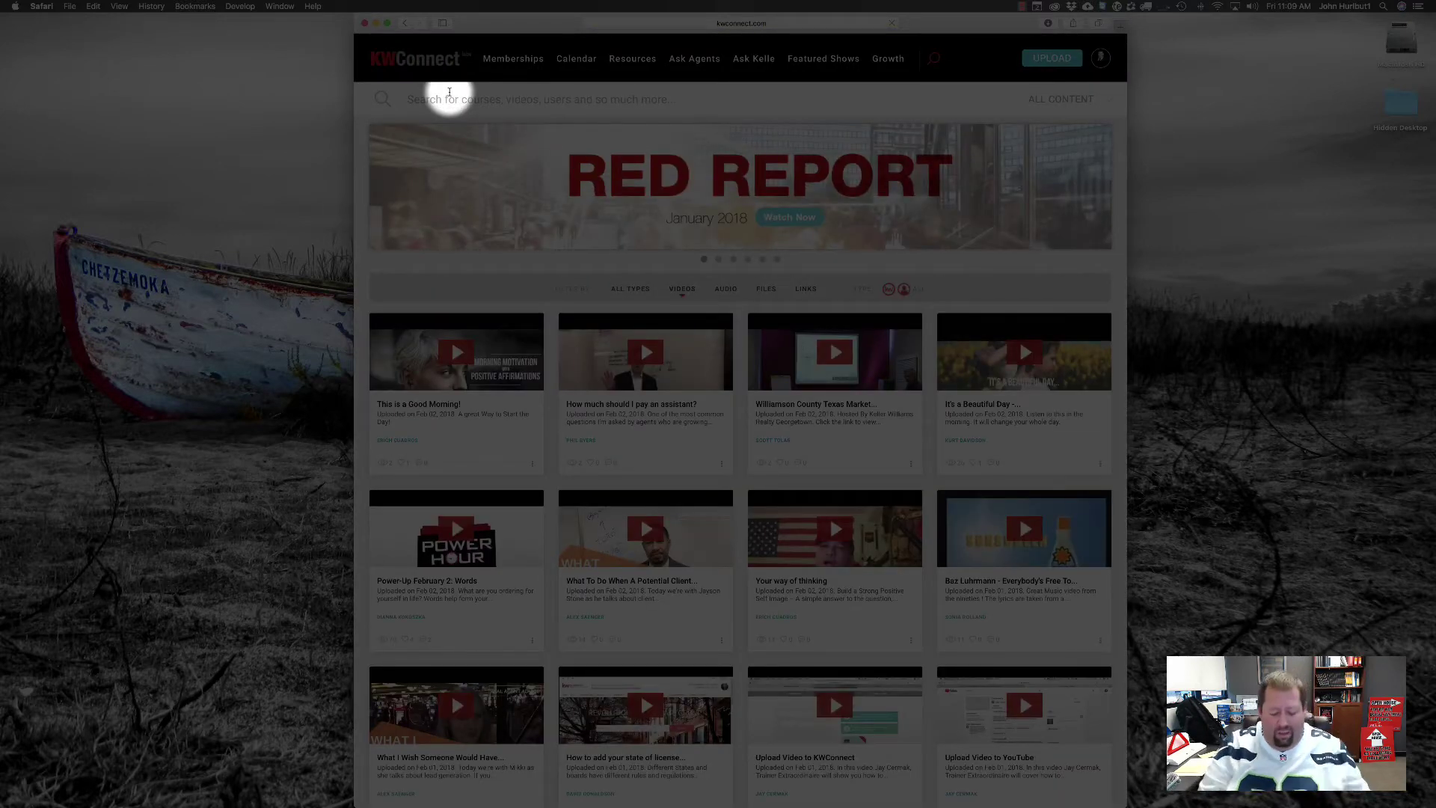
{"action": "left_click", "coordinate": [449, 92]}
{"action": "type", "text": "KW Profi"}
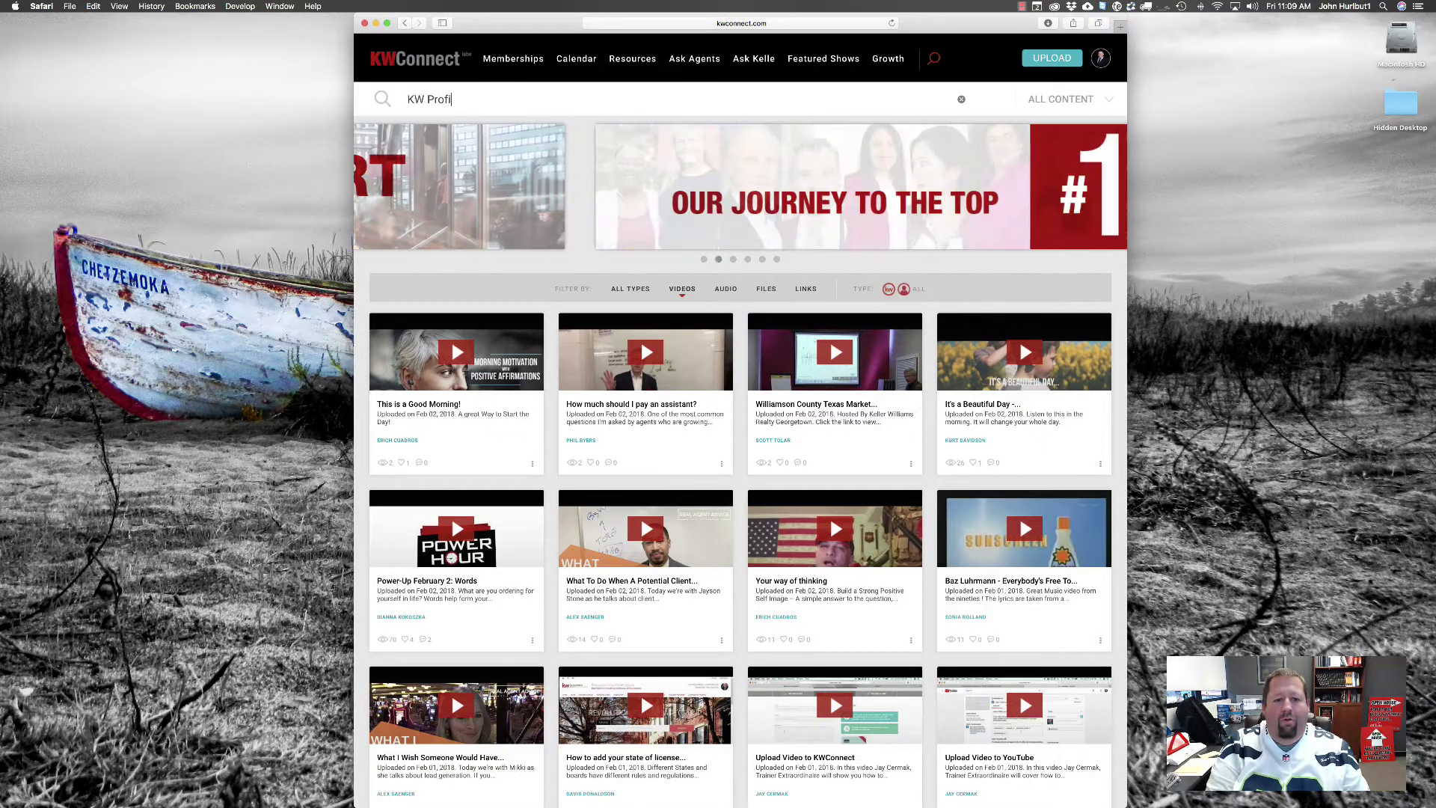
{"action": "type", "text": "le 100%"}
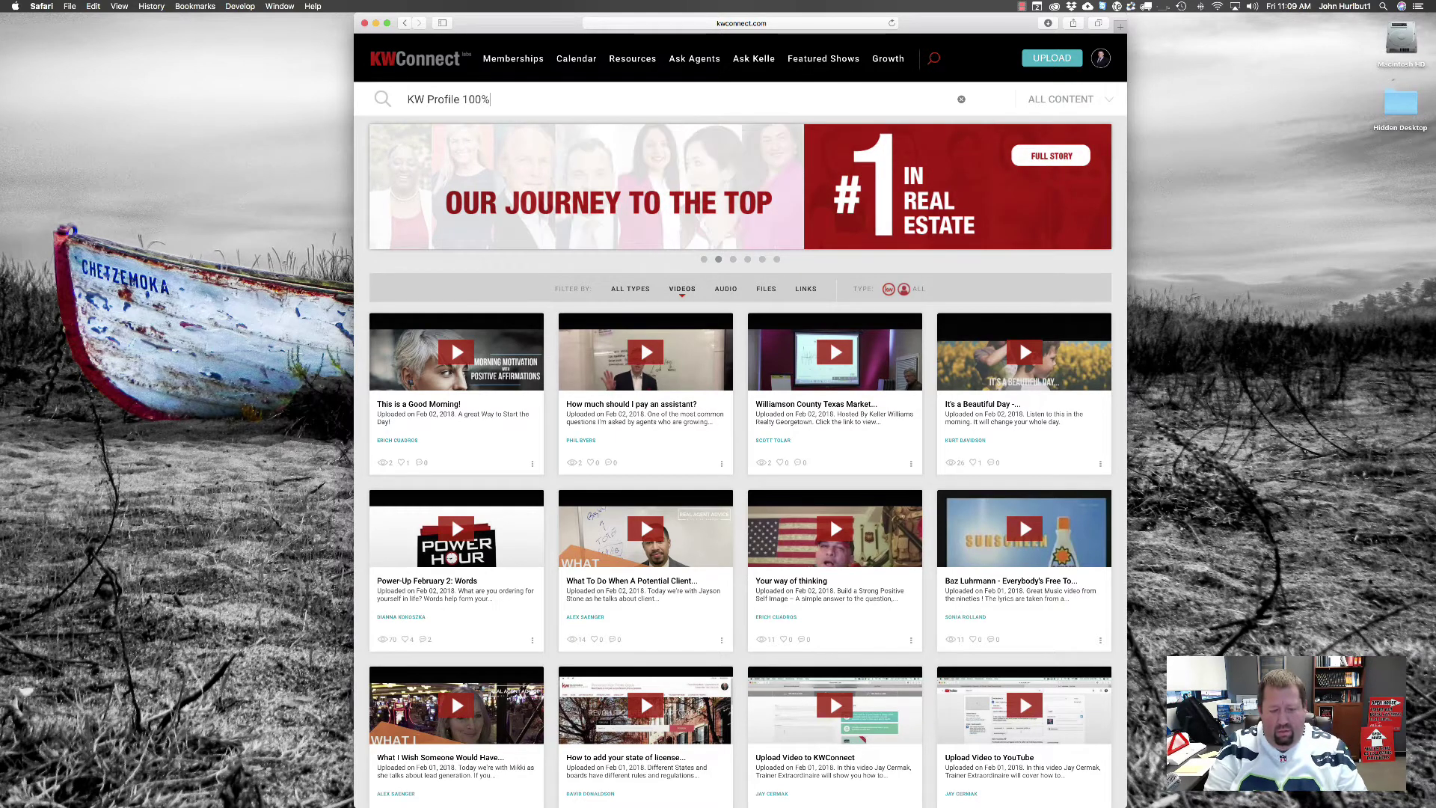
{"action": "key", "text": "Return"}
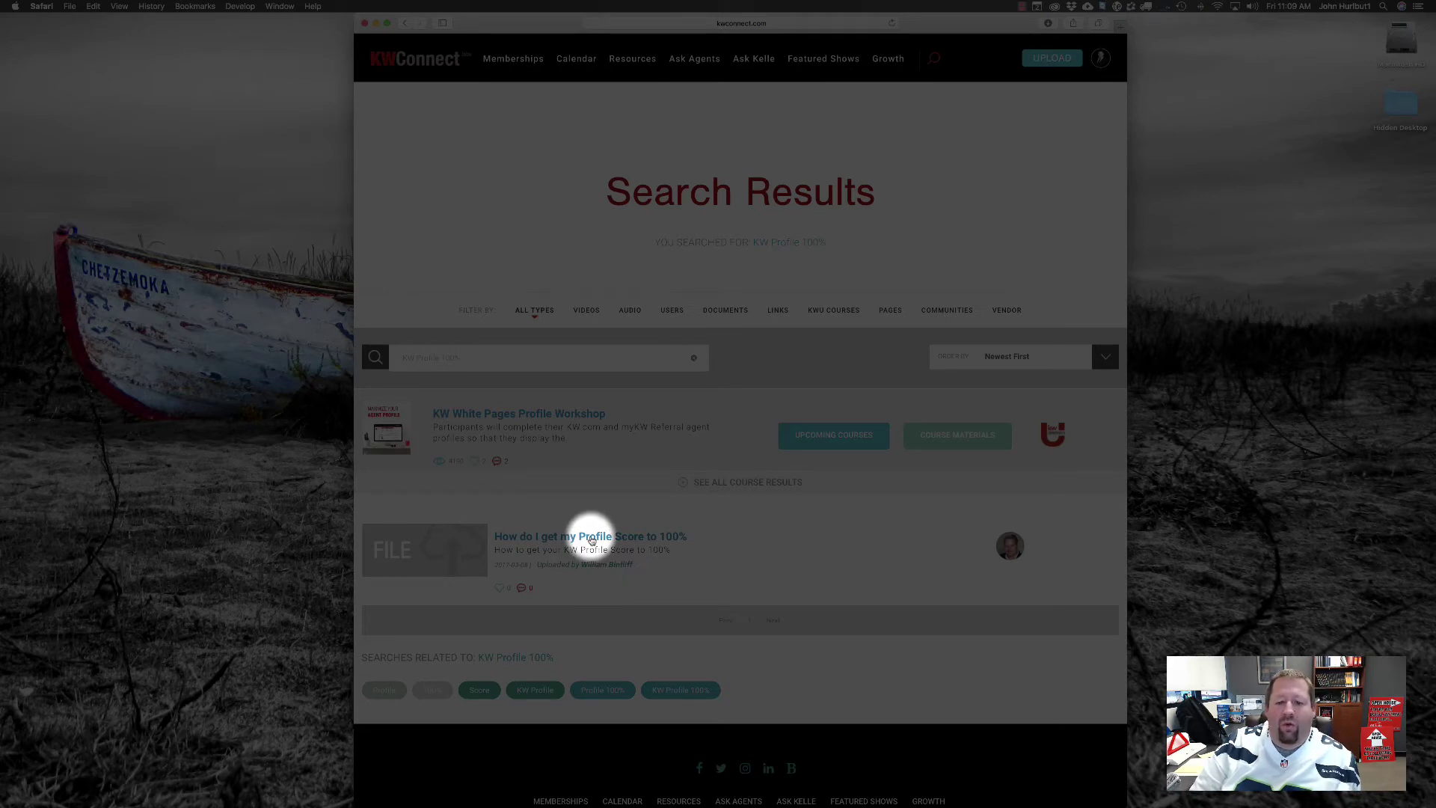
Open the "How do I get my Profile Score to 100%" file's PDF and move it into its own window
{"action": "left_click", "coordinate": [590, 537]}
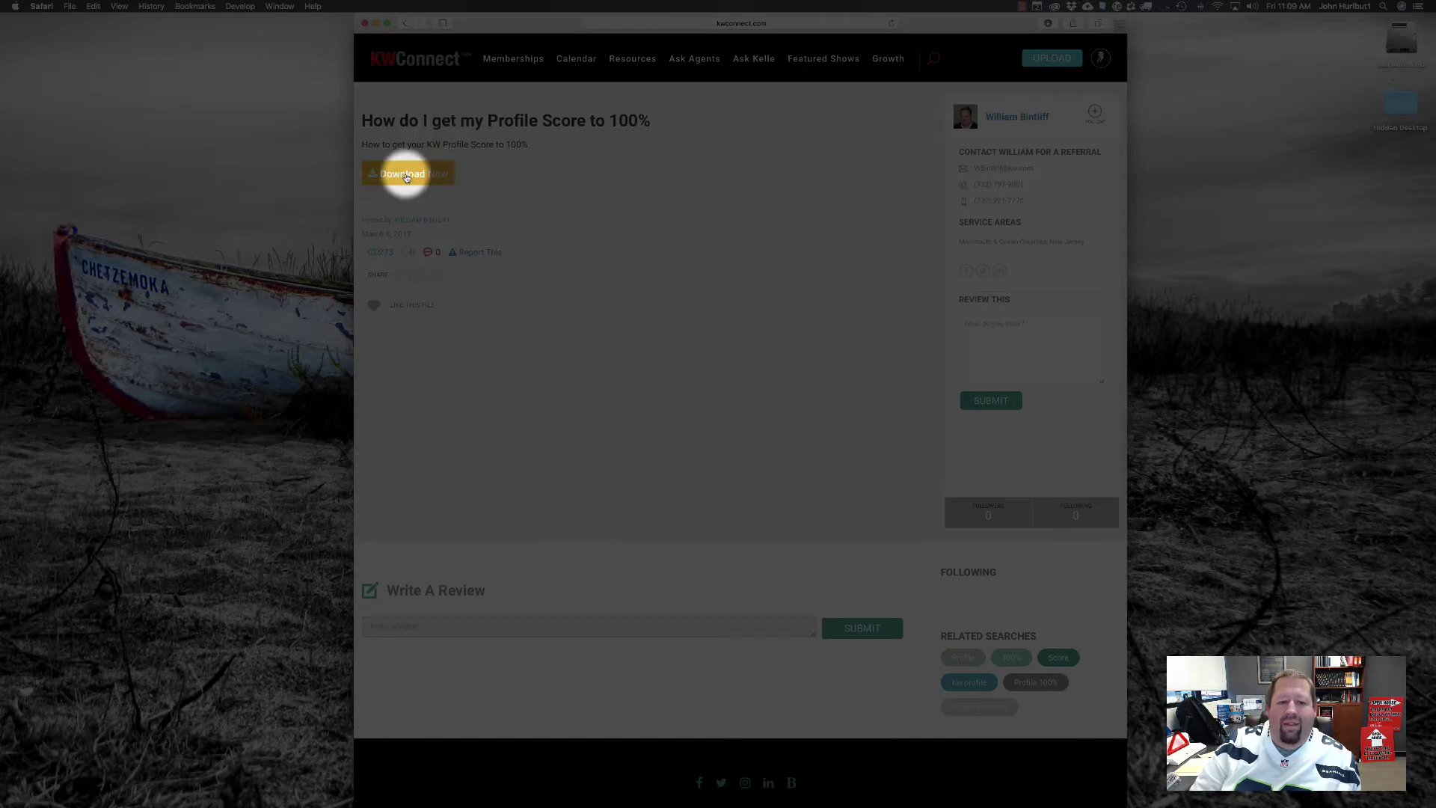
{"action": "left_click", "coordinate": [406, 173]}
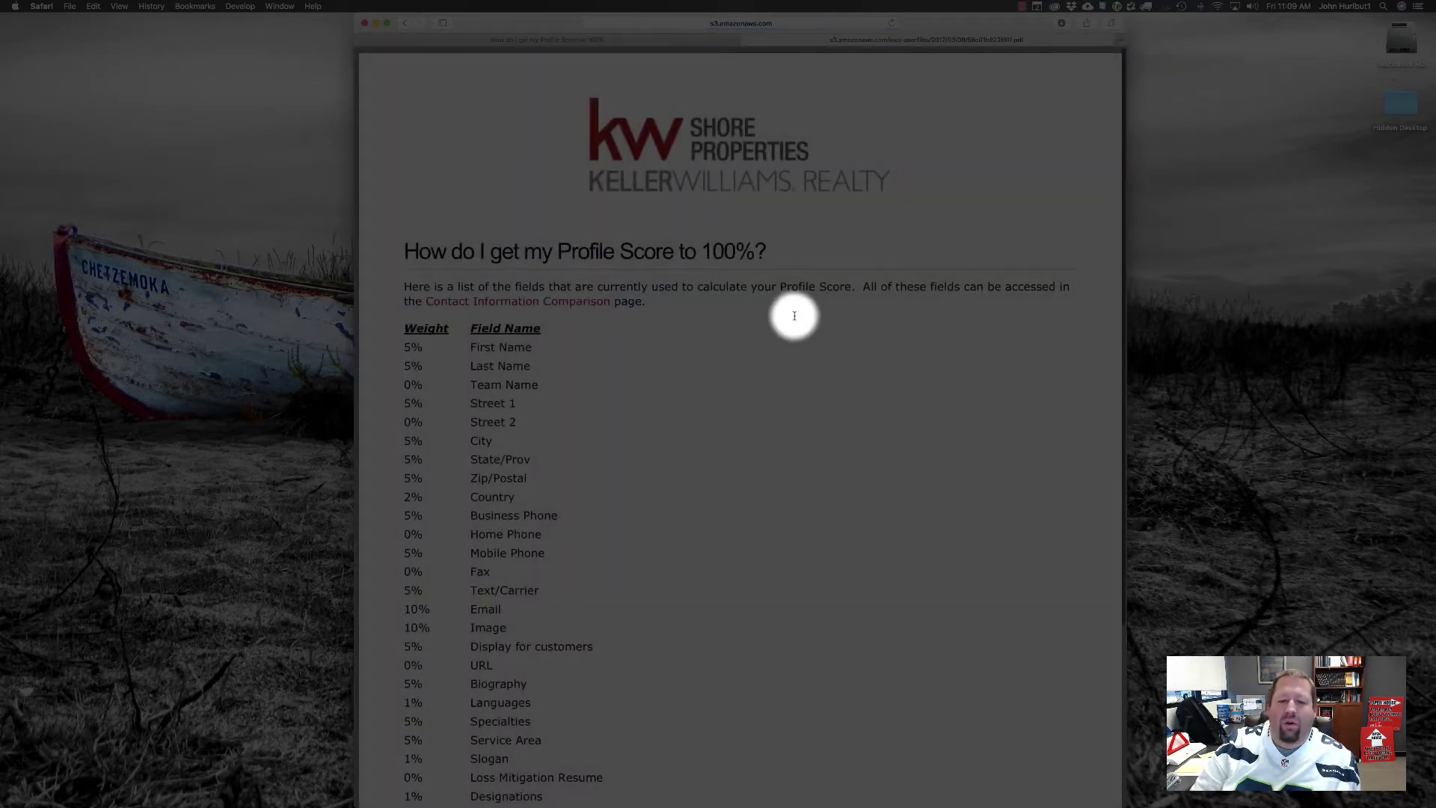
{"action": "scroll", "coordinate": [736, 288], "scroll_direction": "down", "scroll_amount": 3}
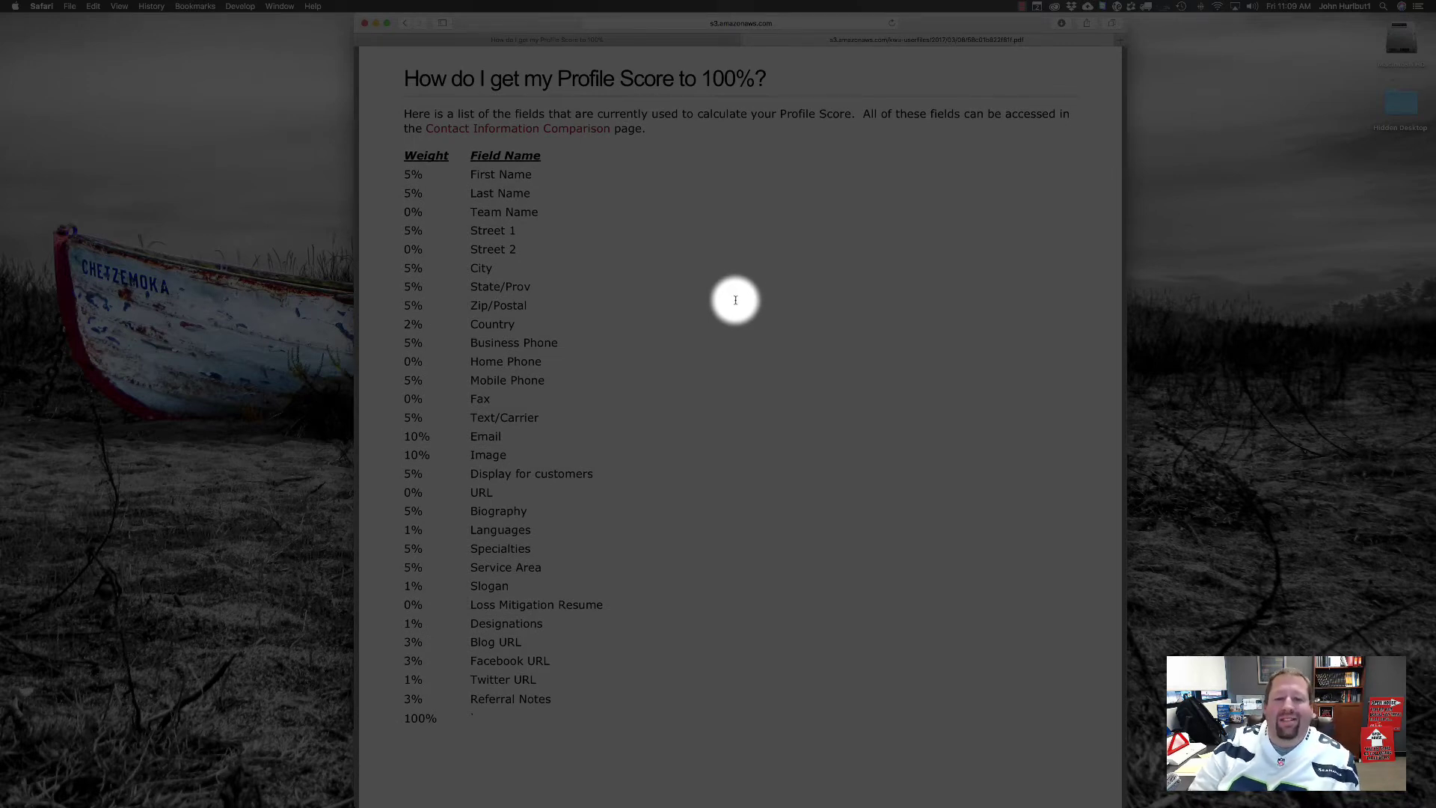
{"action": "left_click_drag", "start_coordinate": [1012, 38], "coordinate": [1186, 141]}
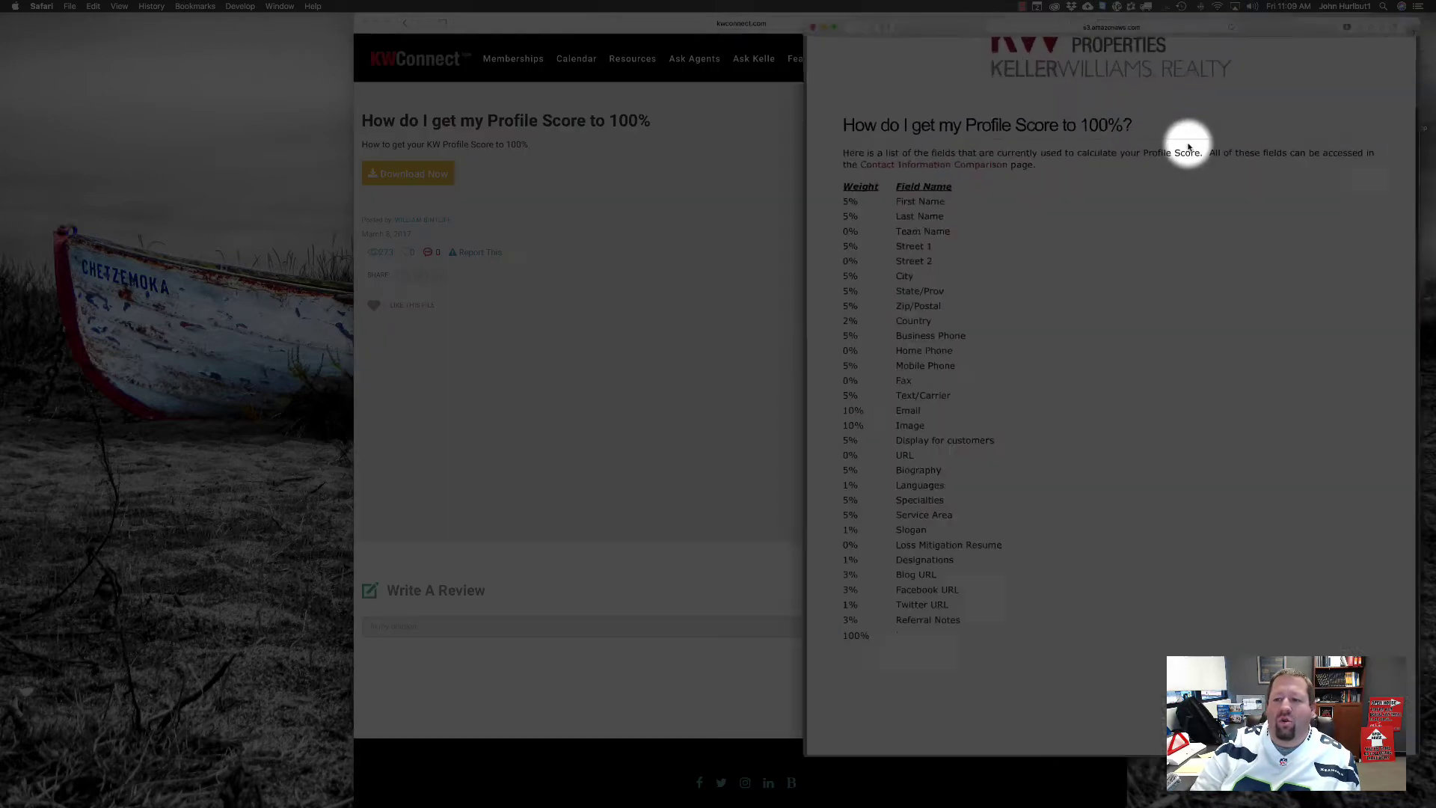
Load mykw.kw.com in the KWConnect window, and reposition and narrow that window to sit beside the PDF field list
{"action": "left_click", "coordinate": [513, 23]}
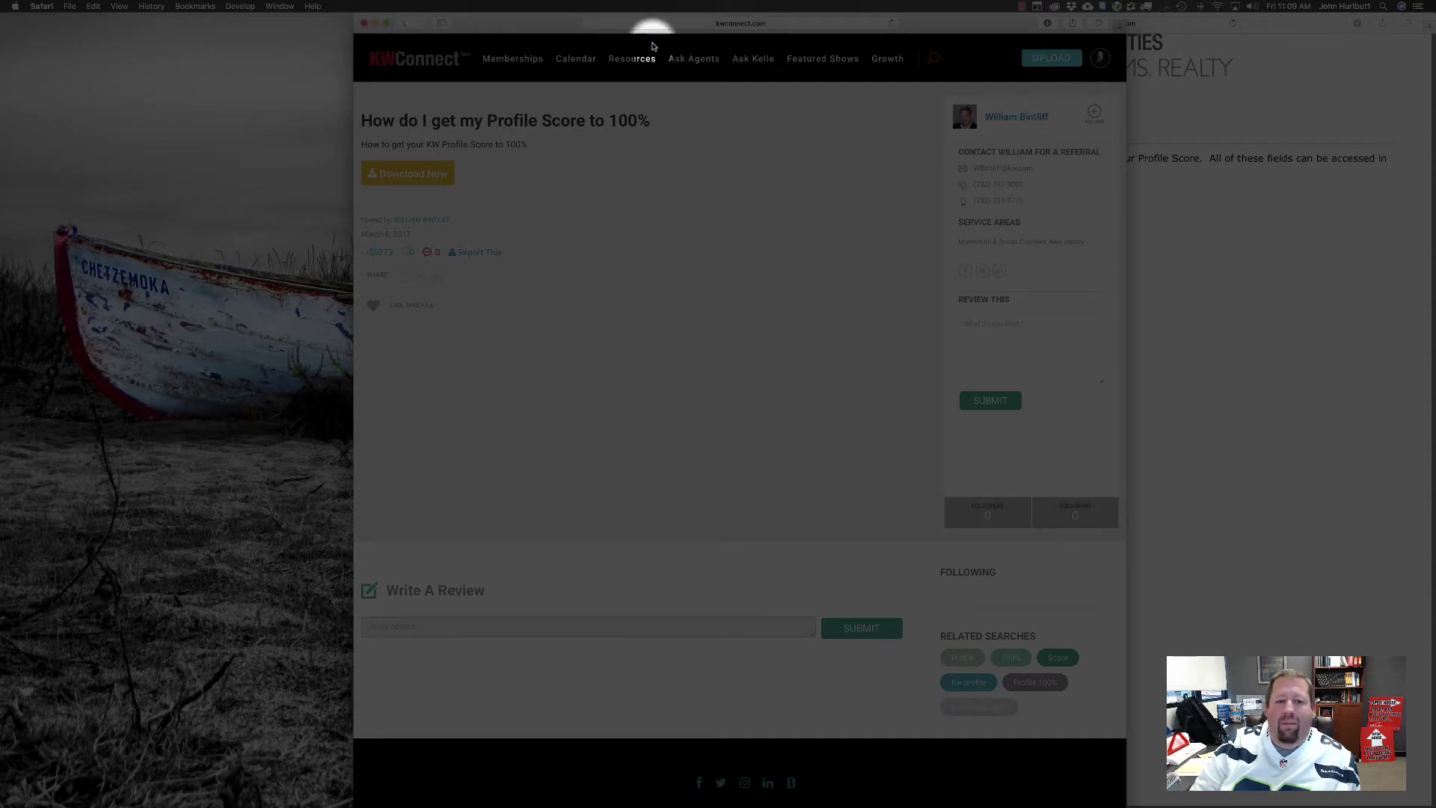
{"action": "left_click", "coordinate": [712, 23]}
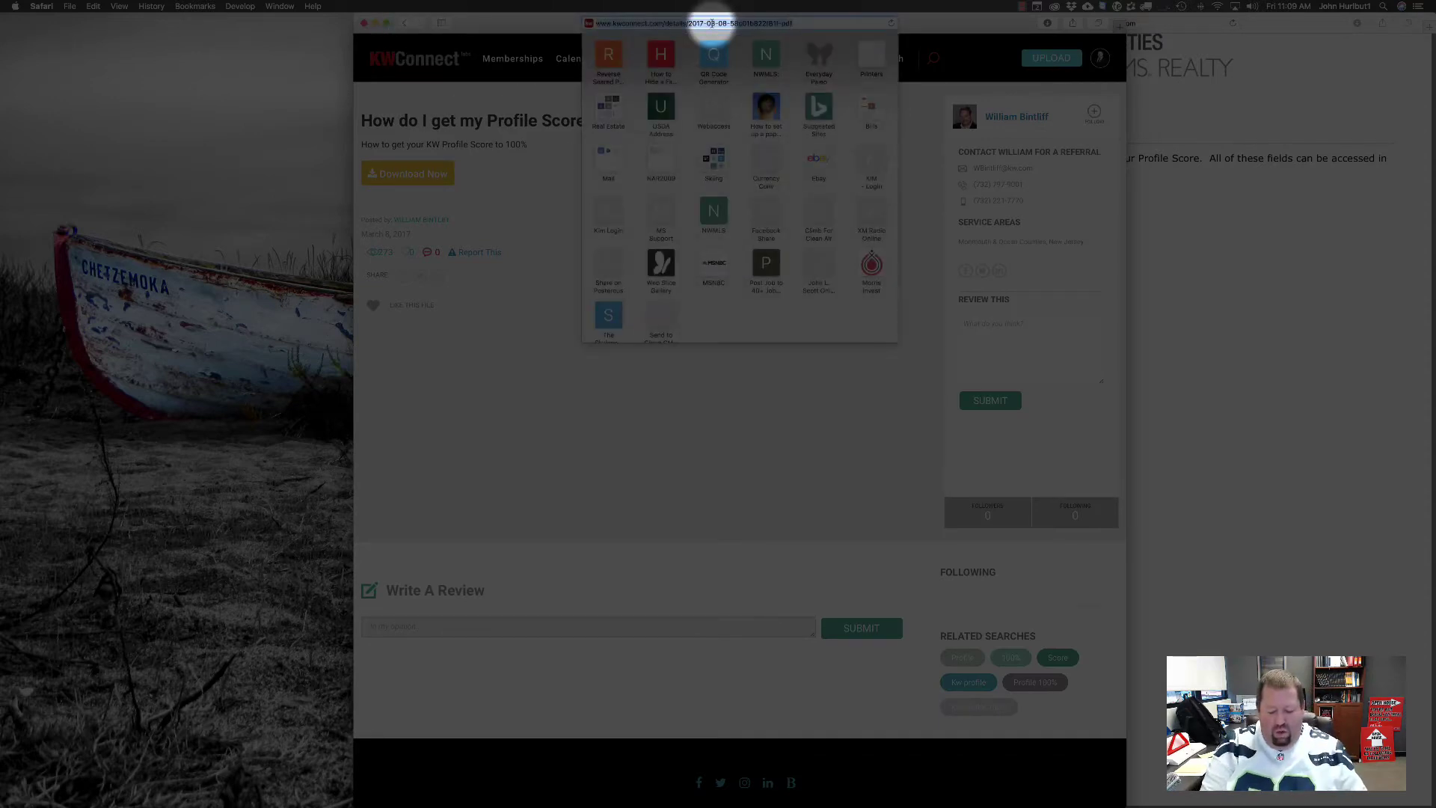
{"action": "type", "text": "mykw.kw.com"}
{"action": "key", "text": "Return"}
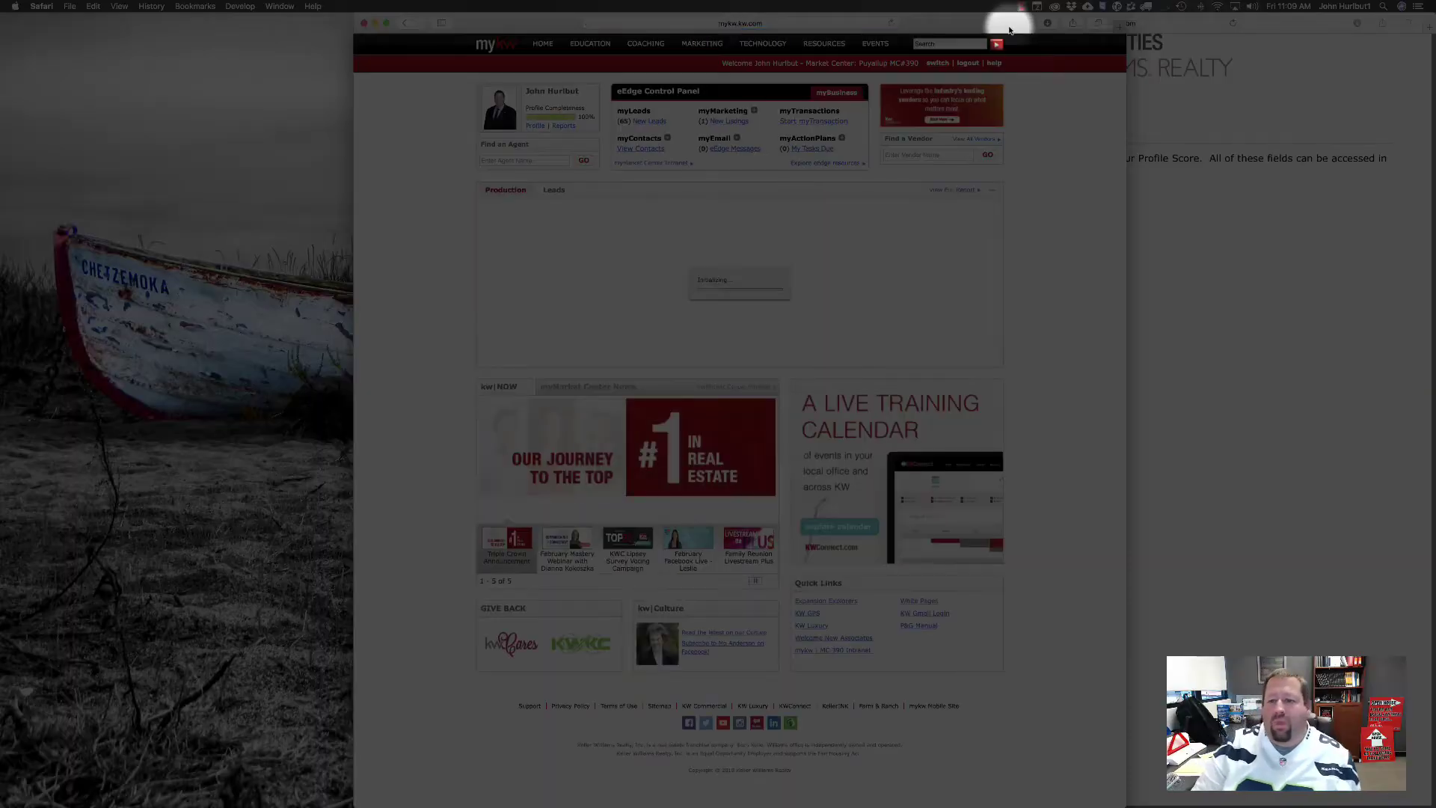
{"action": "left_click_drag", "start_coordinate": [1000, 26], "coordinate": [862, 29]}
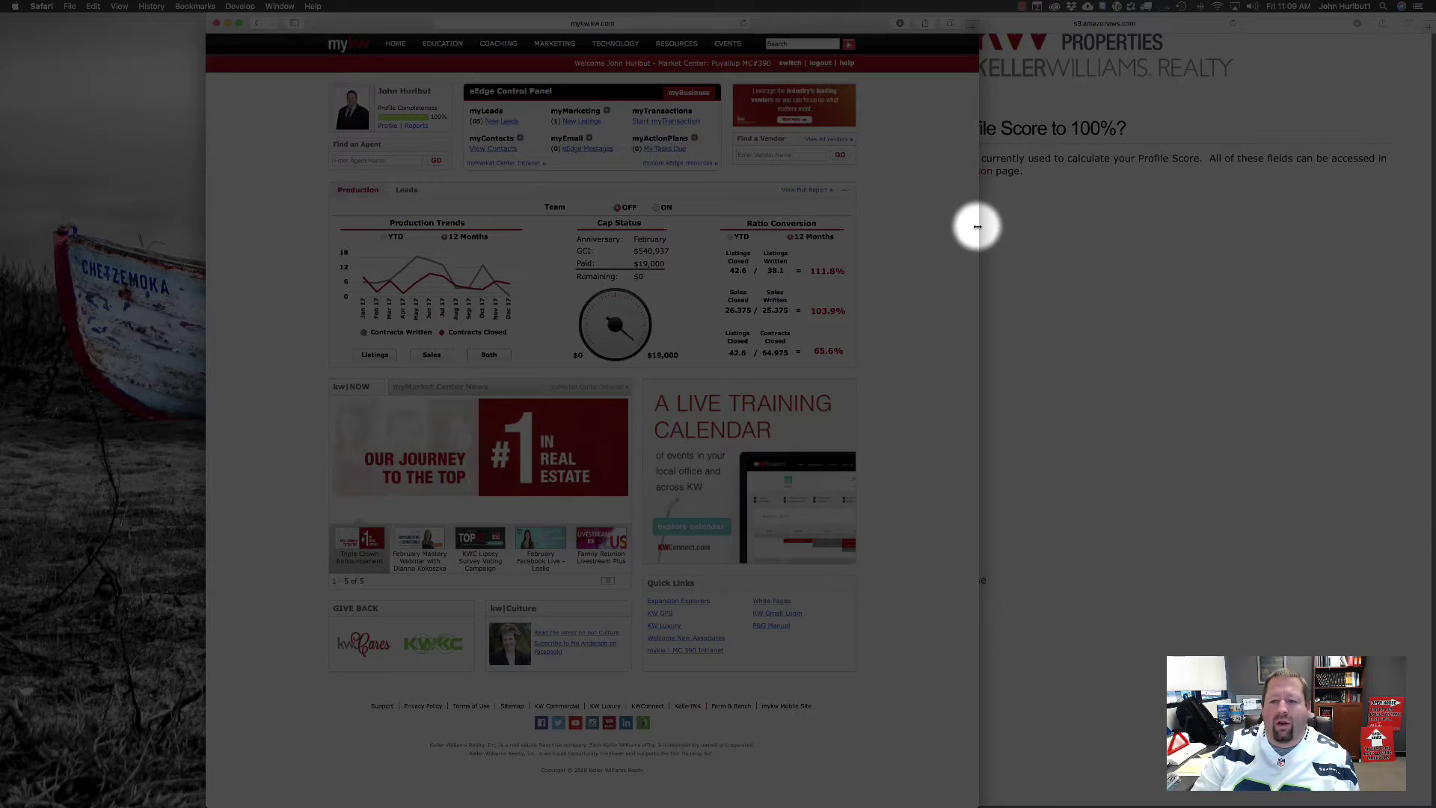
{"action": "left_click_drag", "start_coordinate": [977, 224], "coordinate": [770, 220]}
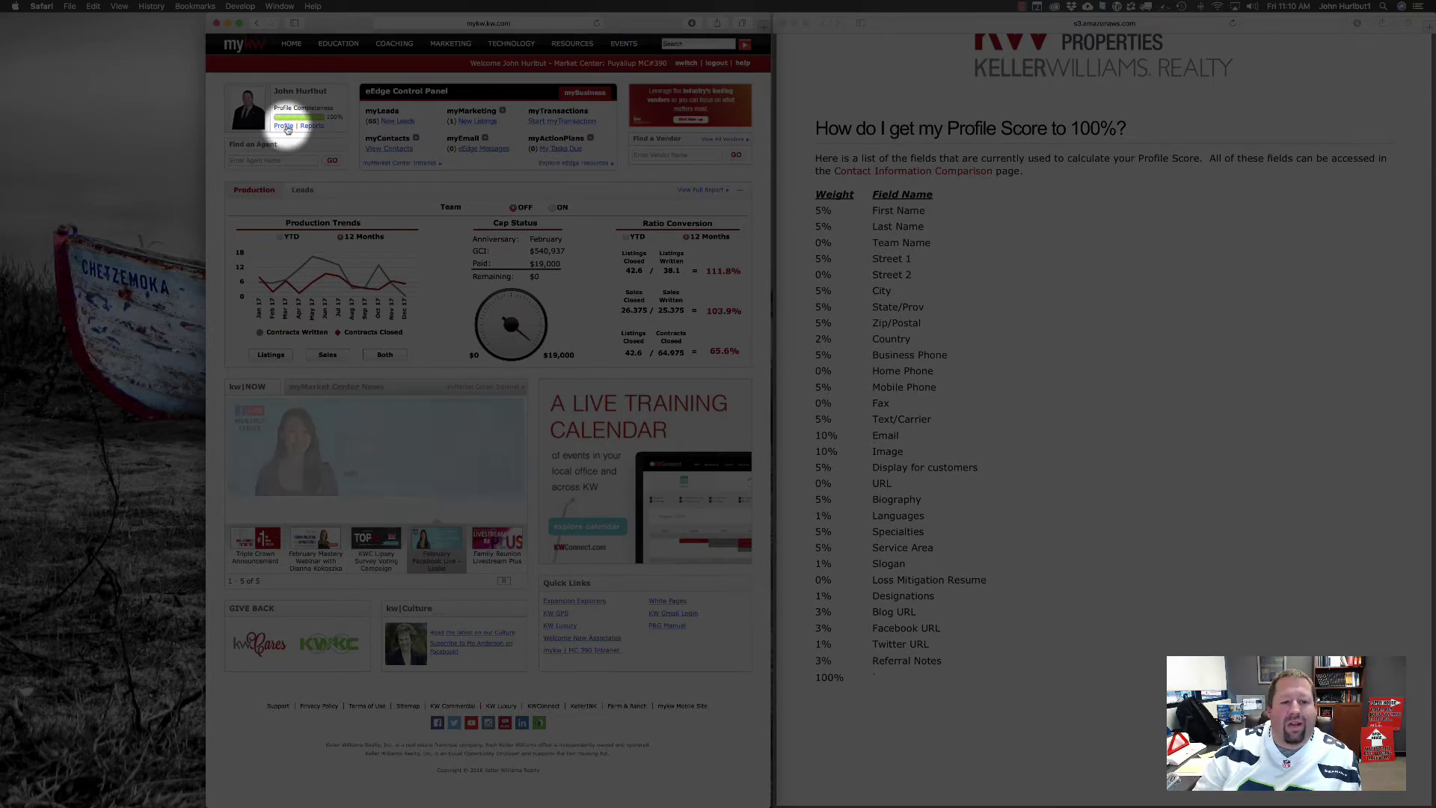
Go to the agent profile's Contact Information Comparison page and open the Whitepages entry for editing
{"action": "left_click", "coordinate": [284, 126]}
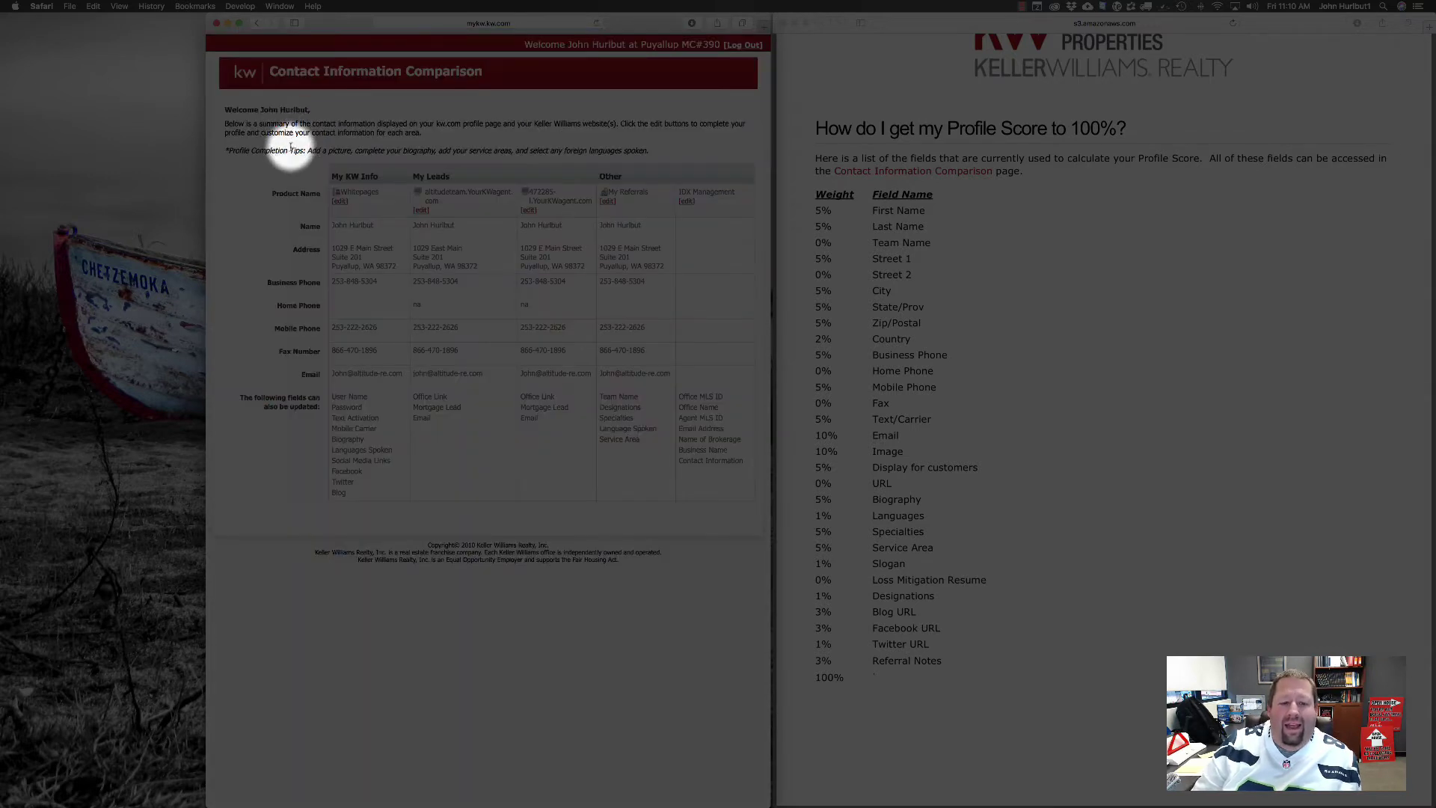
{"action": "left_click", "coordinate": [340, 200]}
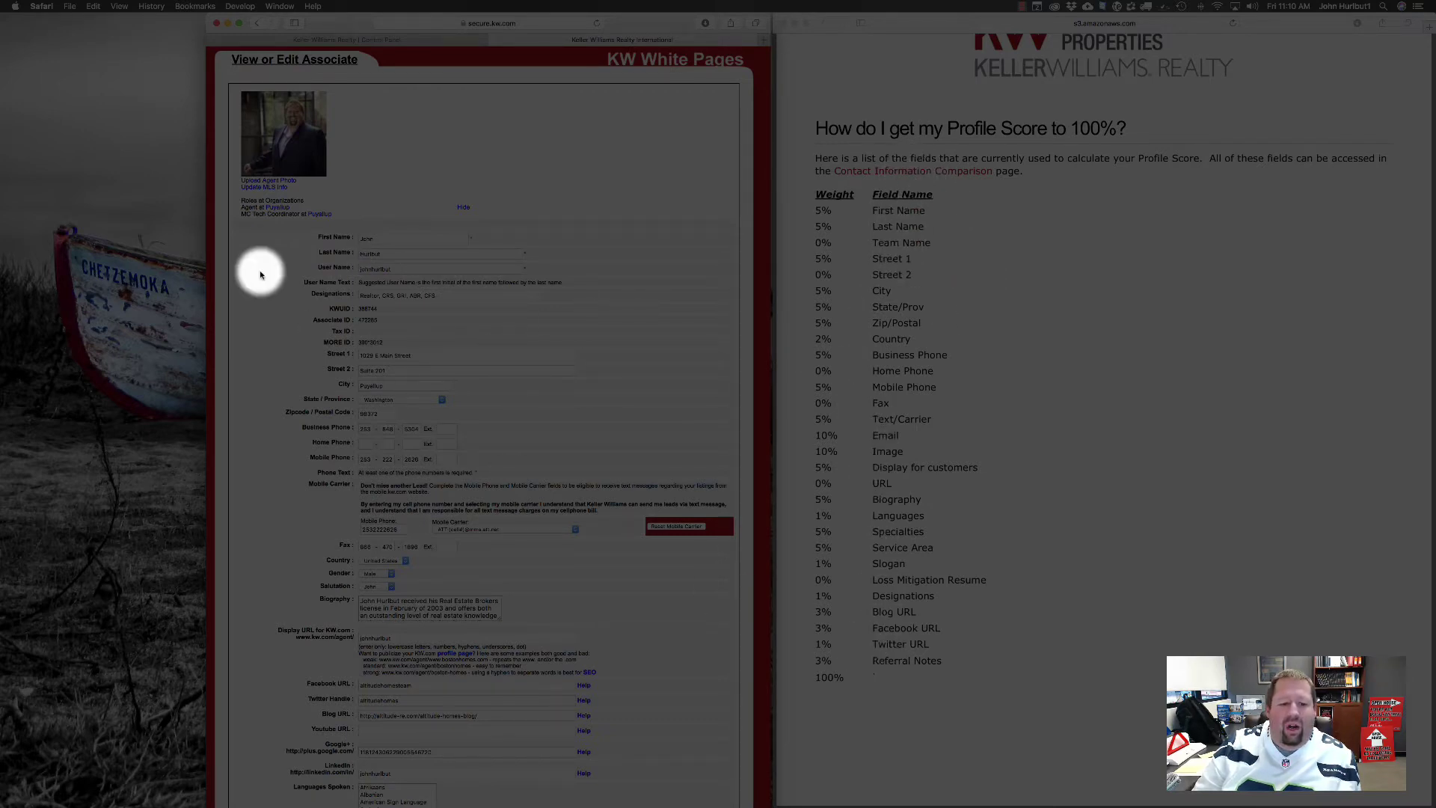
Check the White Pages name, address, phone and mobile carrier fields against the PDF's list of scored fields
{"action": "scroll", "coordinate": [381, 256], "scroll_direction": "down", "scroll_amount": 2}
{"action": "scroll", "coordinate": [384, 257], "scroll_direction": "down", "scroll_amount": 1}
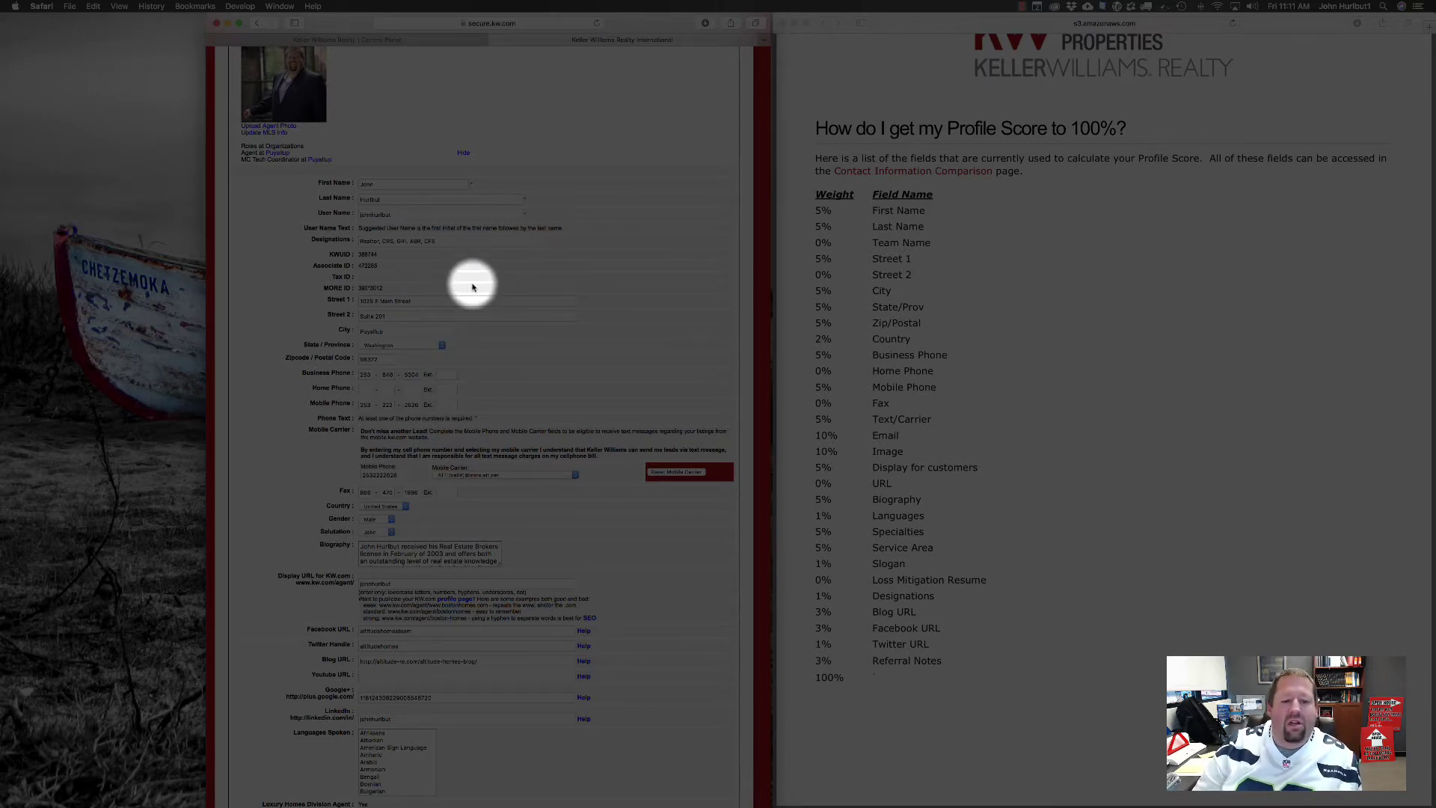
{"action": "scroll", "coordinate": [463, 283], "scroll_direction": "down", "scroll_amount": 2}
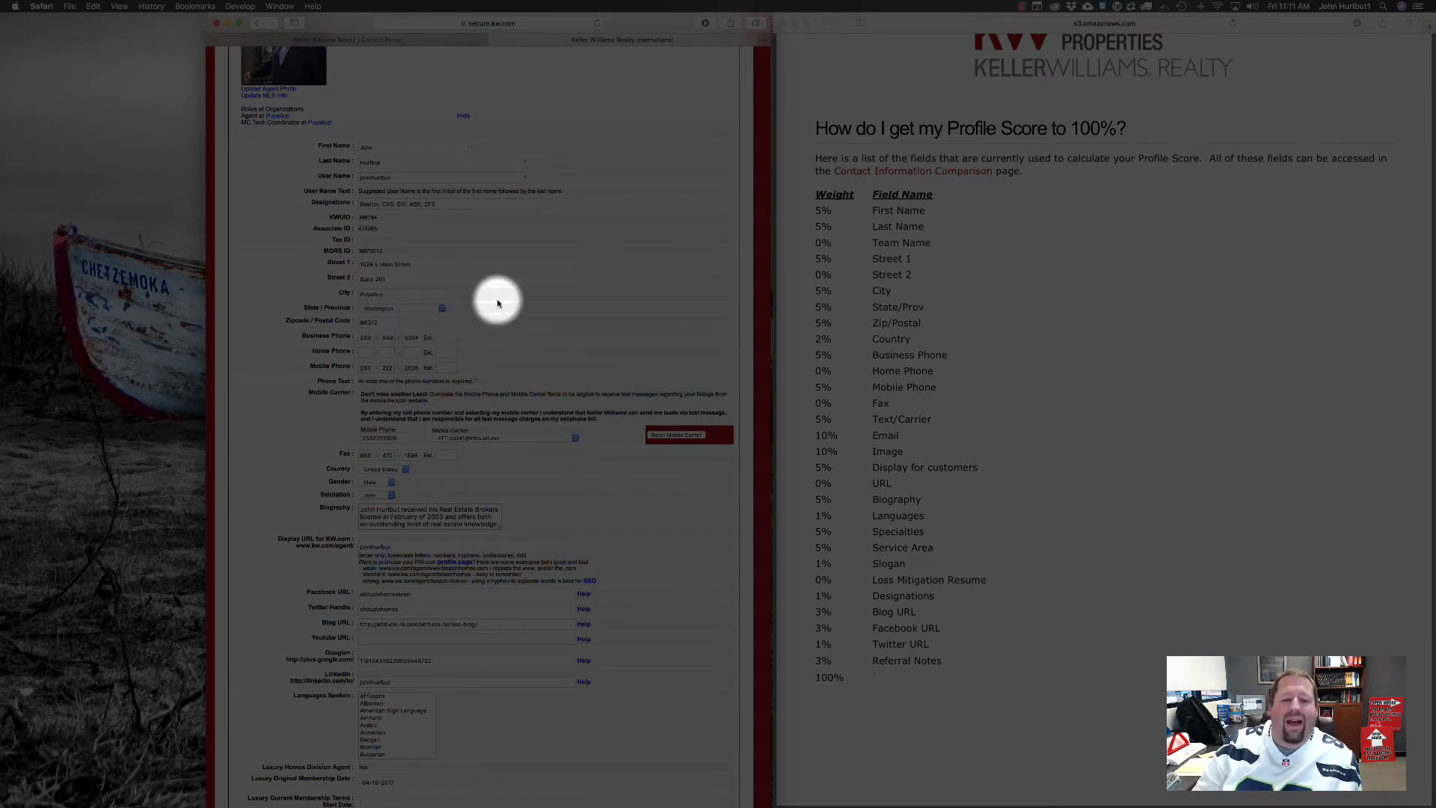
{"action": "scroll", "coordinate": [505, 298], "scroll_direction": "down", "scroll_amount": 1}
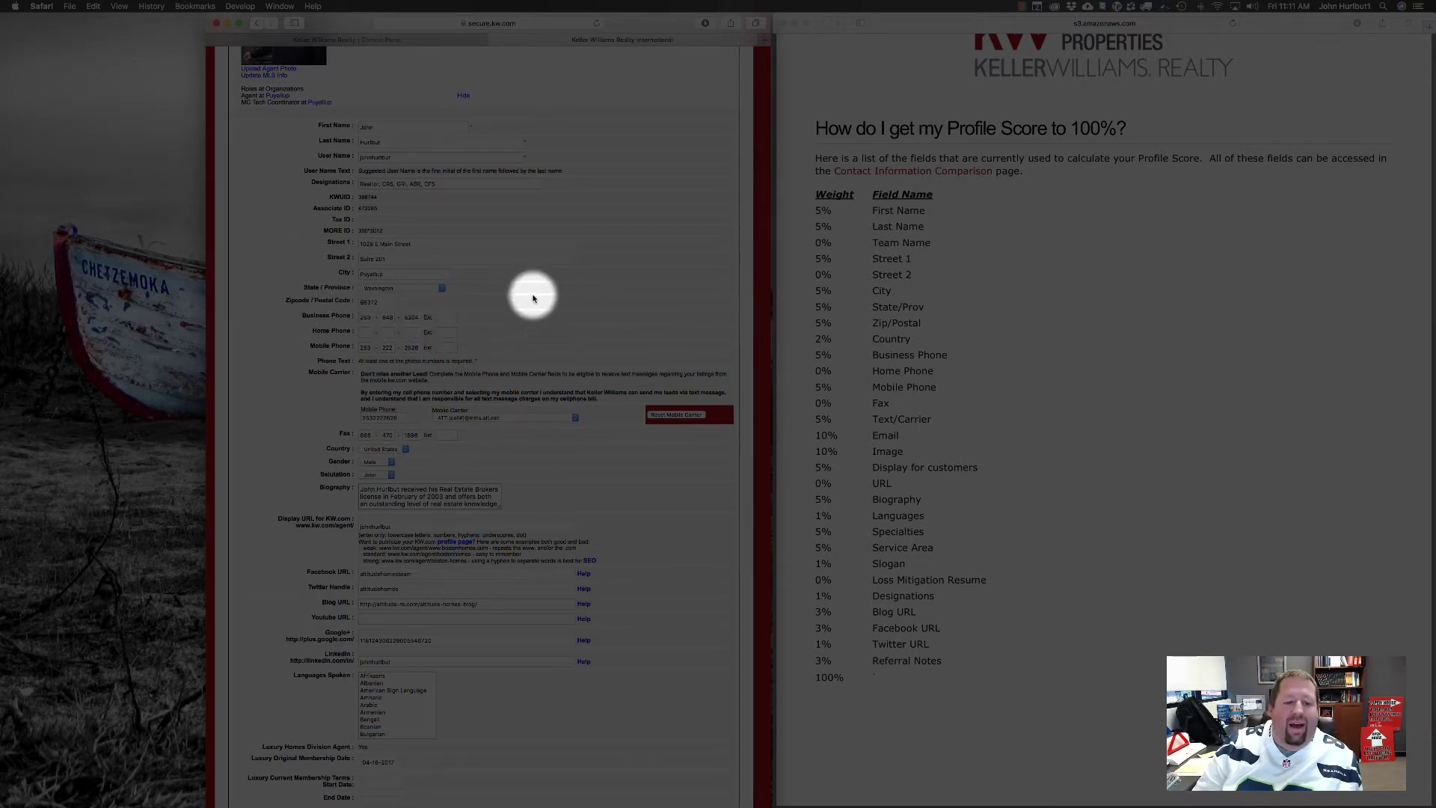
{"action": "scroll", "coordinate": [533, 299], "scroll_direction": "down", "scroll_amount": 1}
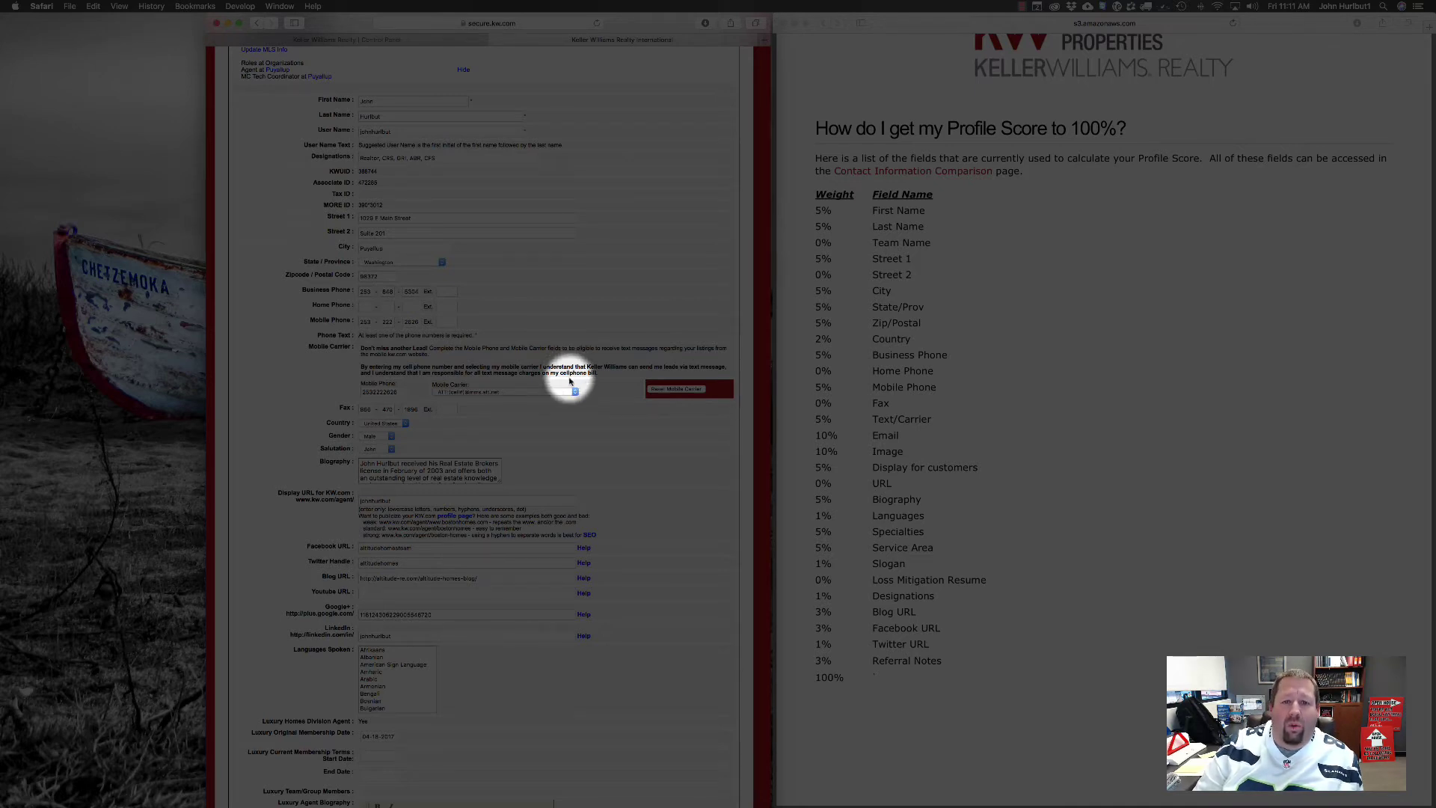
{"action": "mouse_move", "coordinate": [382, 400]}
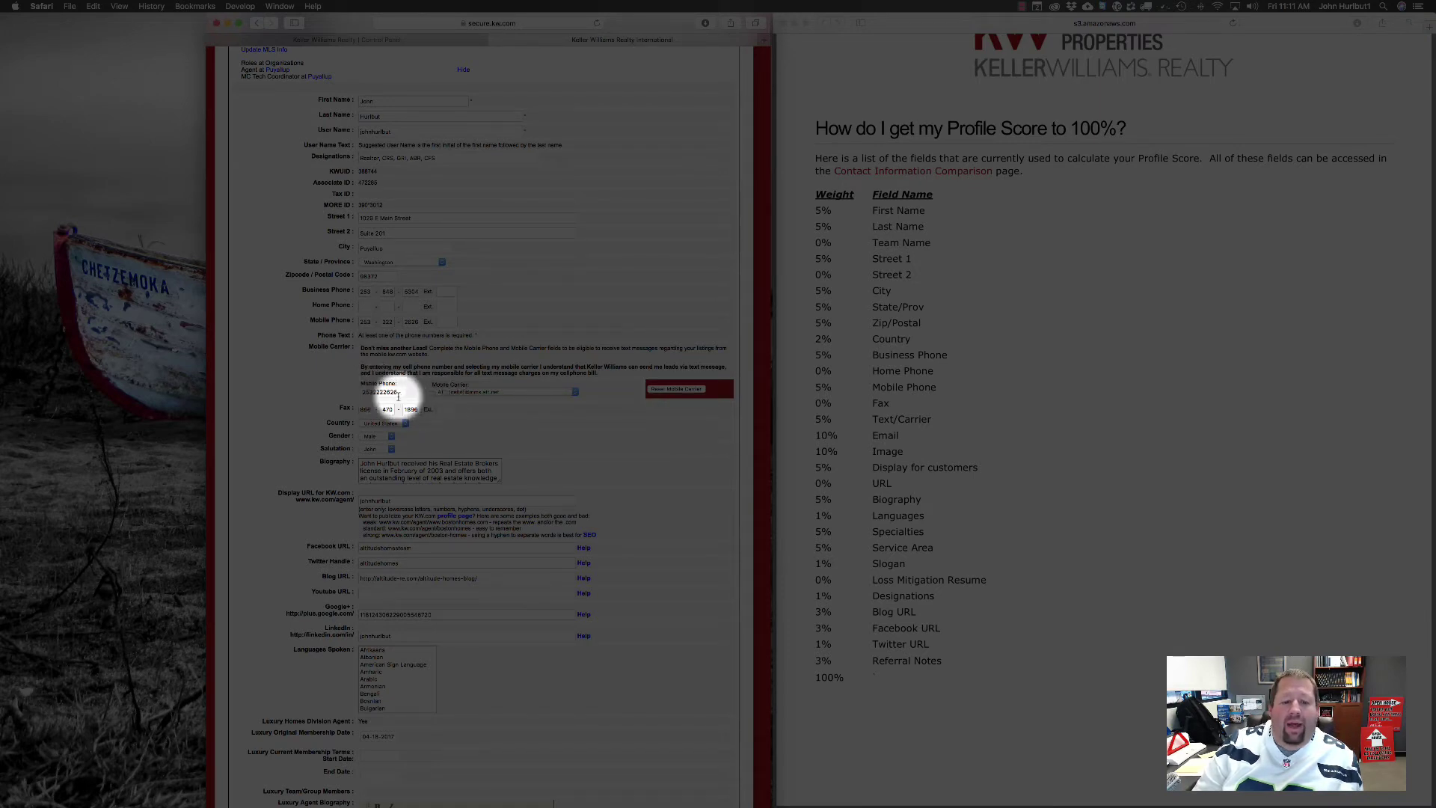
{"action": "mouse_move", "coordinate": [448, 391]}
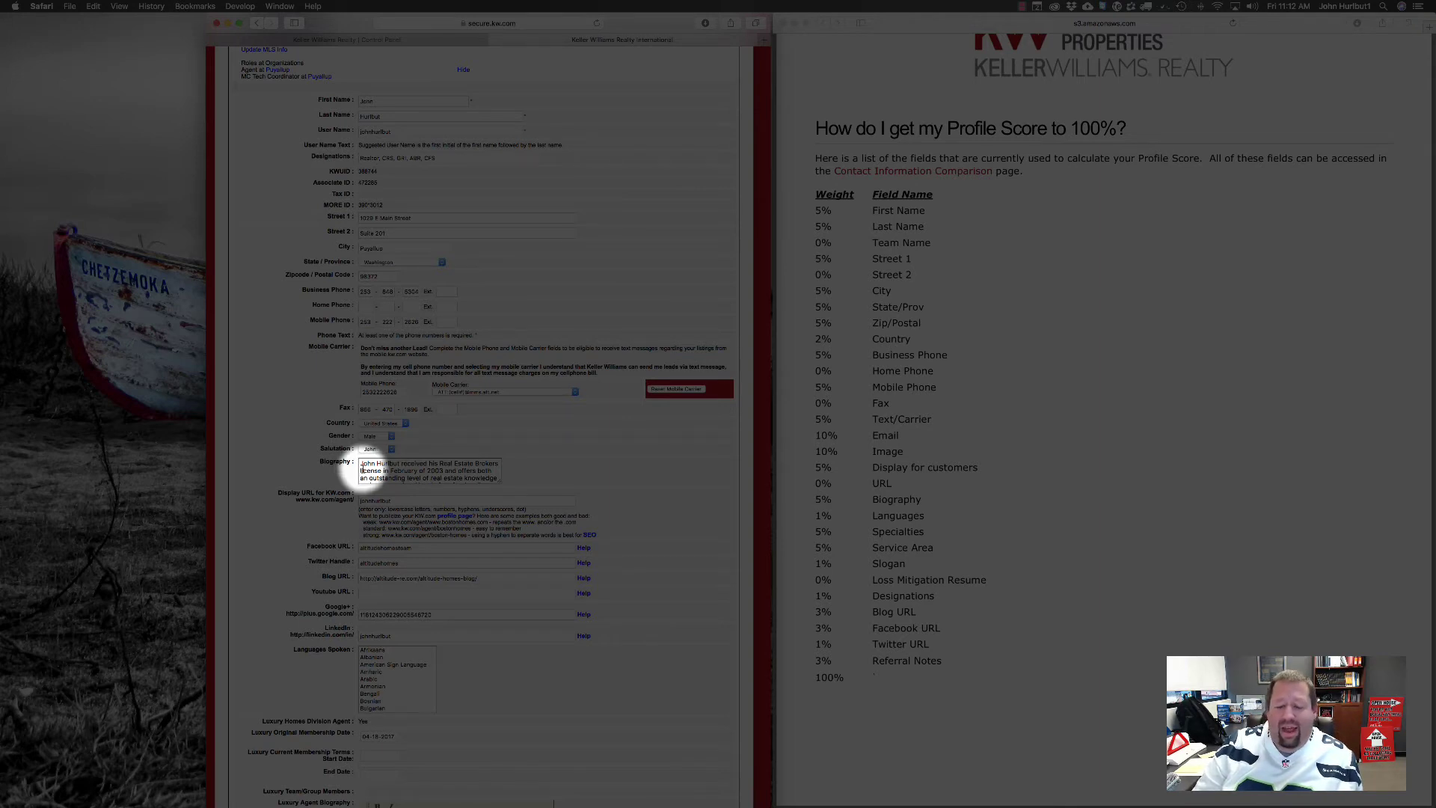
Open the agent photo upload area of the White Pages profile
{"action": "scroll", "coordinate": [363, 433], "scroll_direction": "up", "scroll_amount": 3}
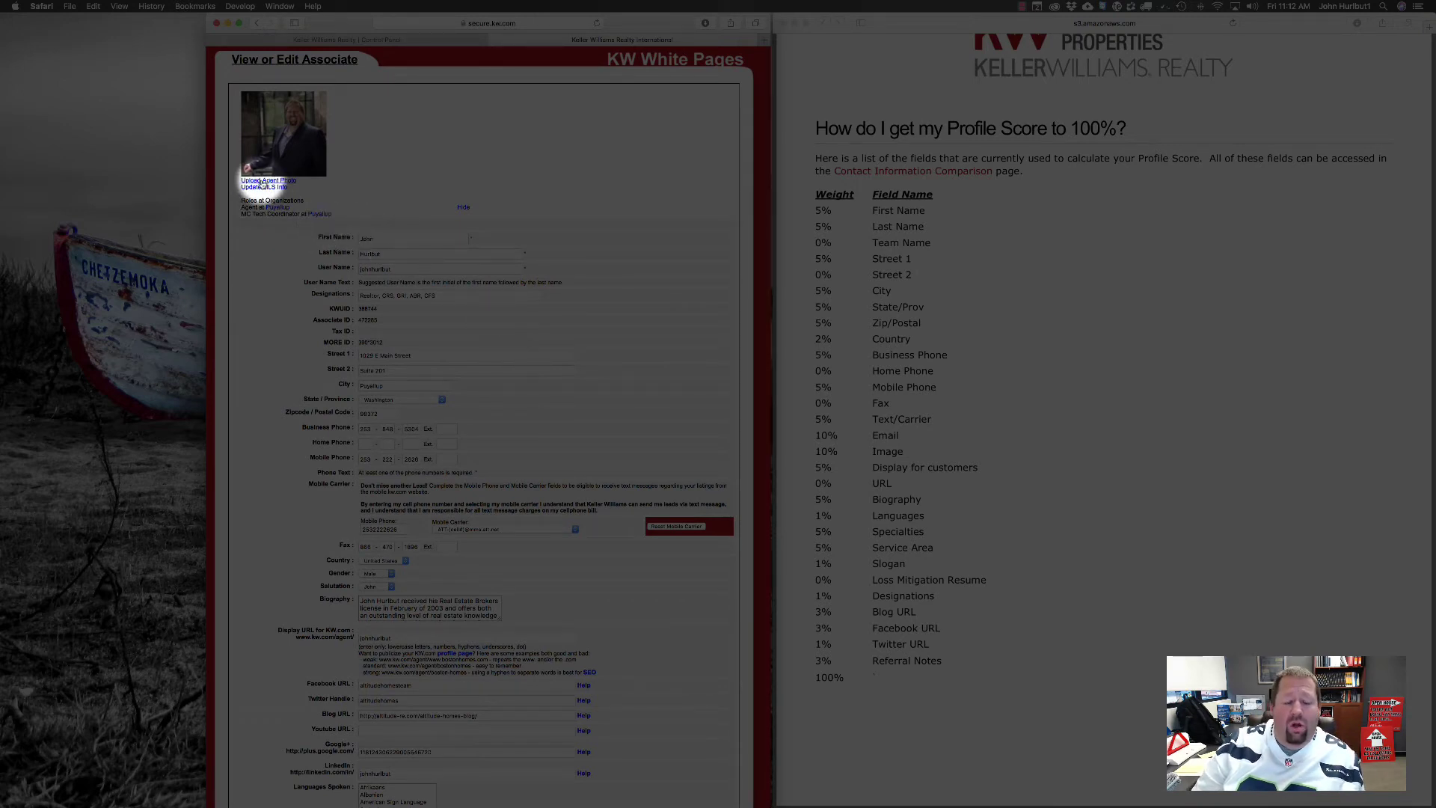
{"action": "left_click", "coordinate": [263, 182]}
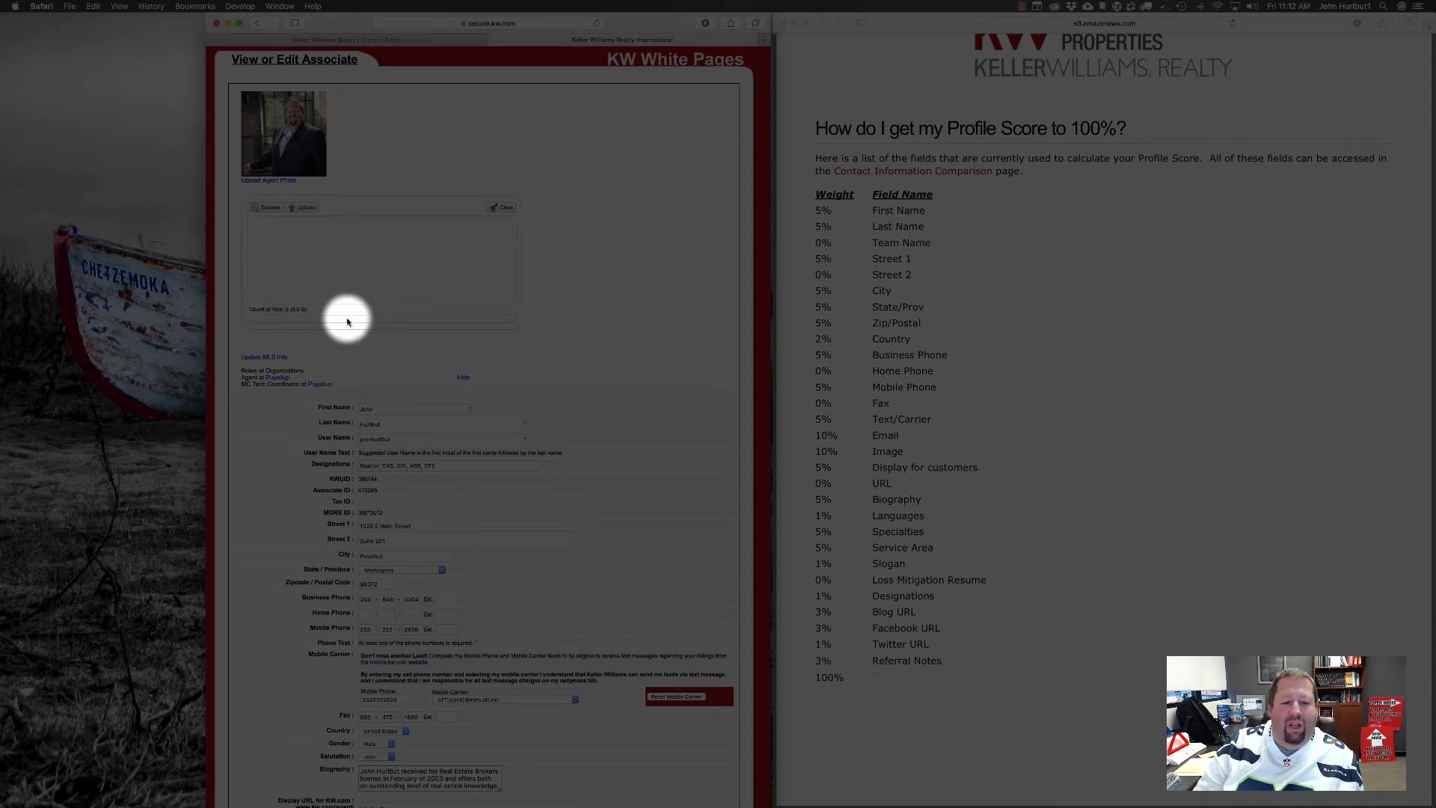
Examine the rest of the profile form, including social links, Languages Spoken, Luxury Agent Biography, Previous Brokerage and Display Profile on kw.com
{"action": "scroll", "coordinate": [551, 282], "scroll_direction": "down", "scroll_amount": 8}
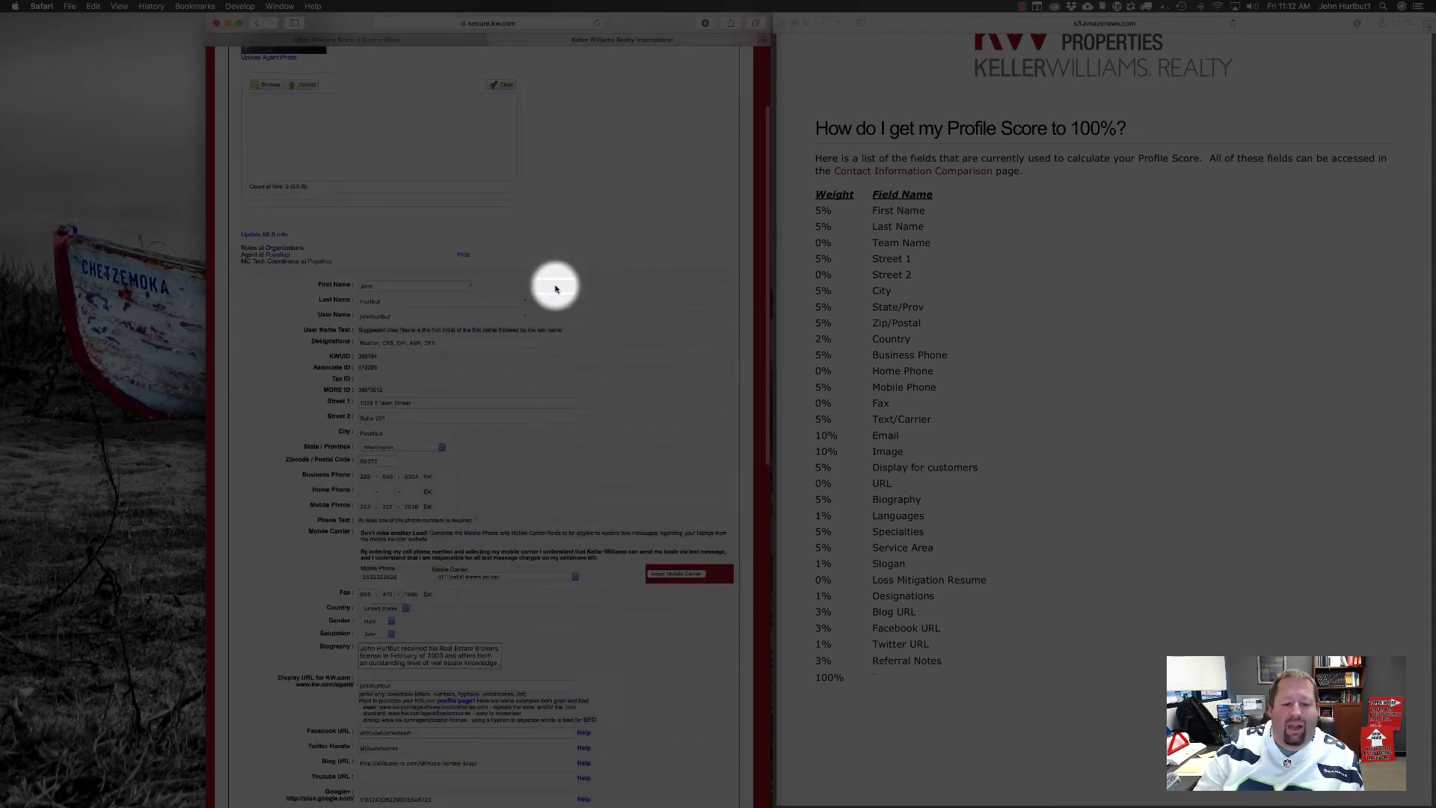
{"action": "scroll", "coordinate": [556, 289], "scroll_direction": "down", "scroll_amount": 14}
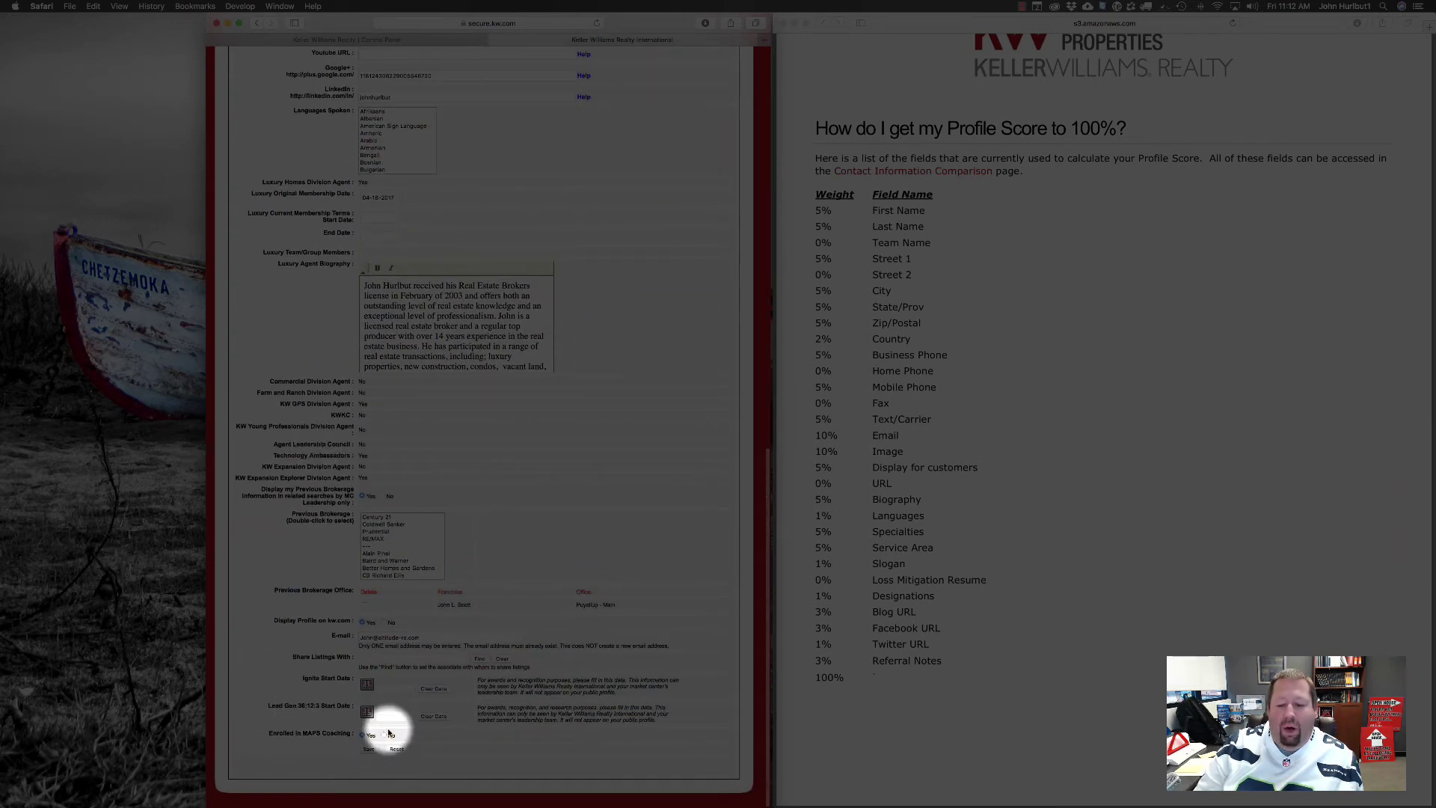
{"action": "scroll", "coordinate": [509, 468], "scroll_direction": "up", "scroll_amount": 3}
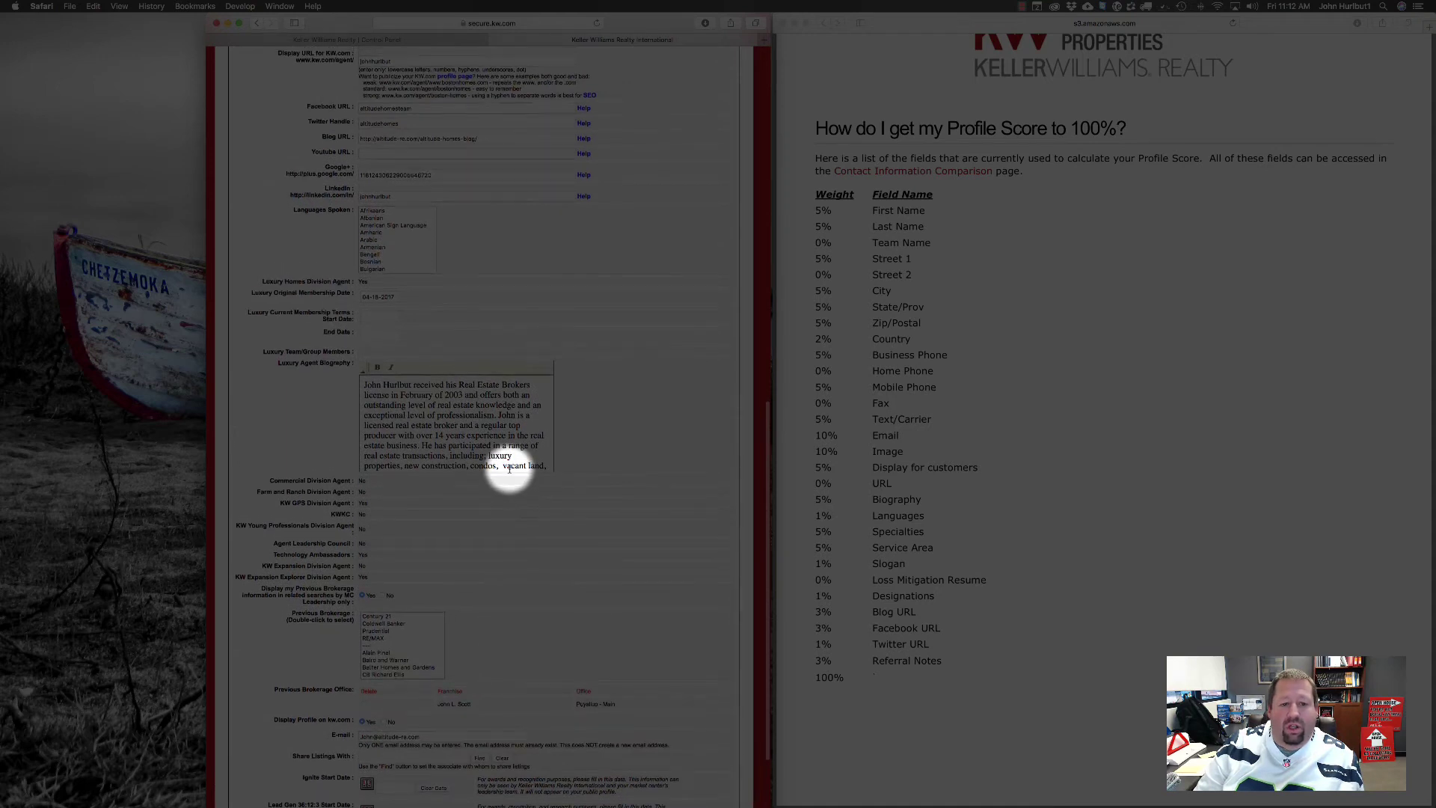
{"action": "scroll", "coordinate": [508, 468], "scroll_direction": "up", "scroll_amount": 2}
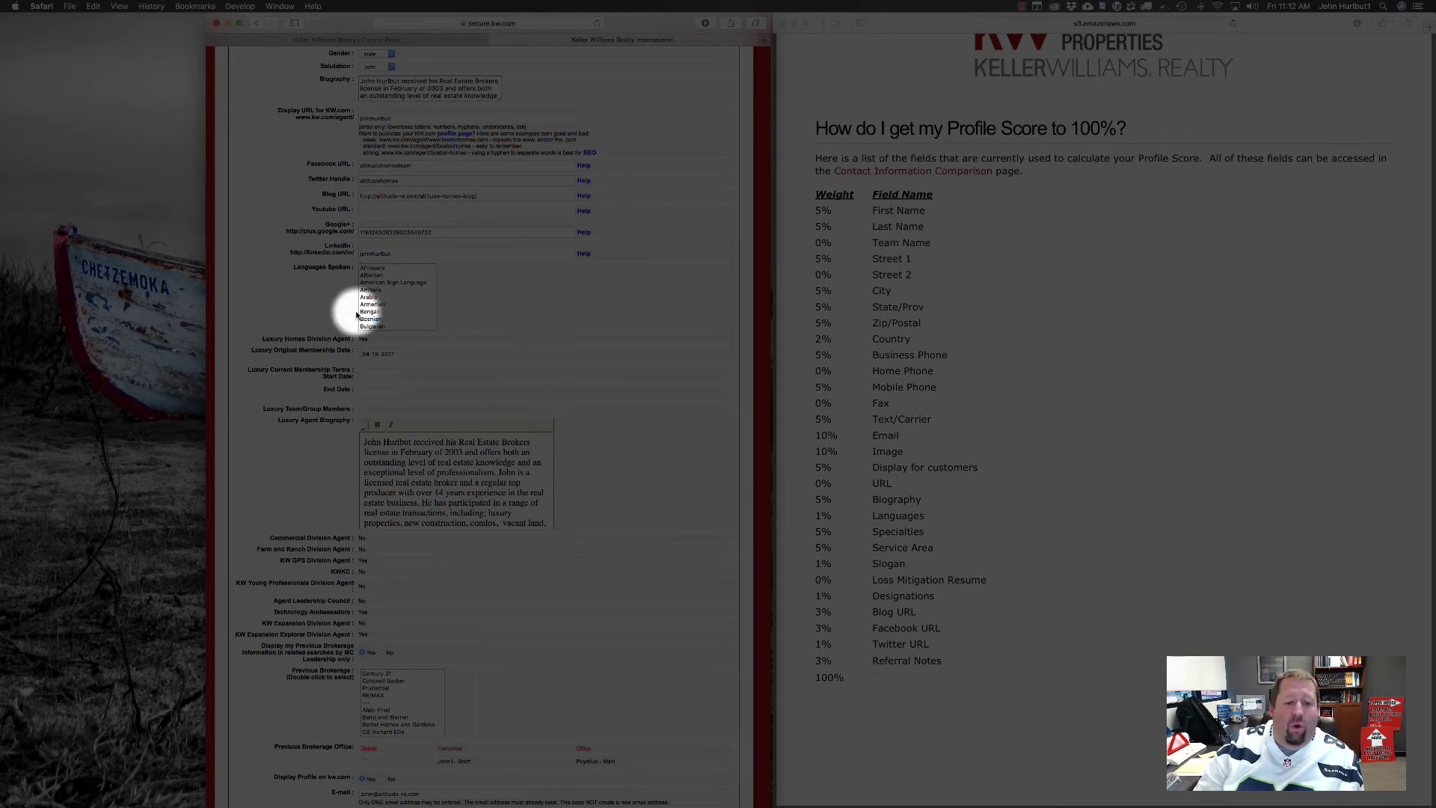
{"action": "scroll", "coordinate": [388, 273], "scroll_direction": "down", "scroll_amount": 3}
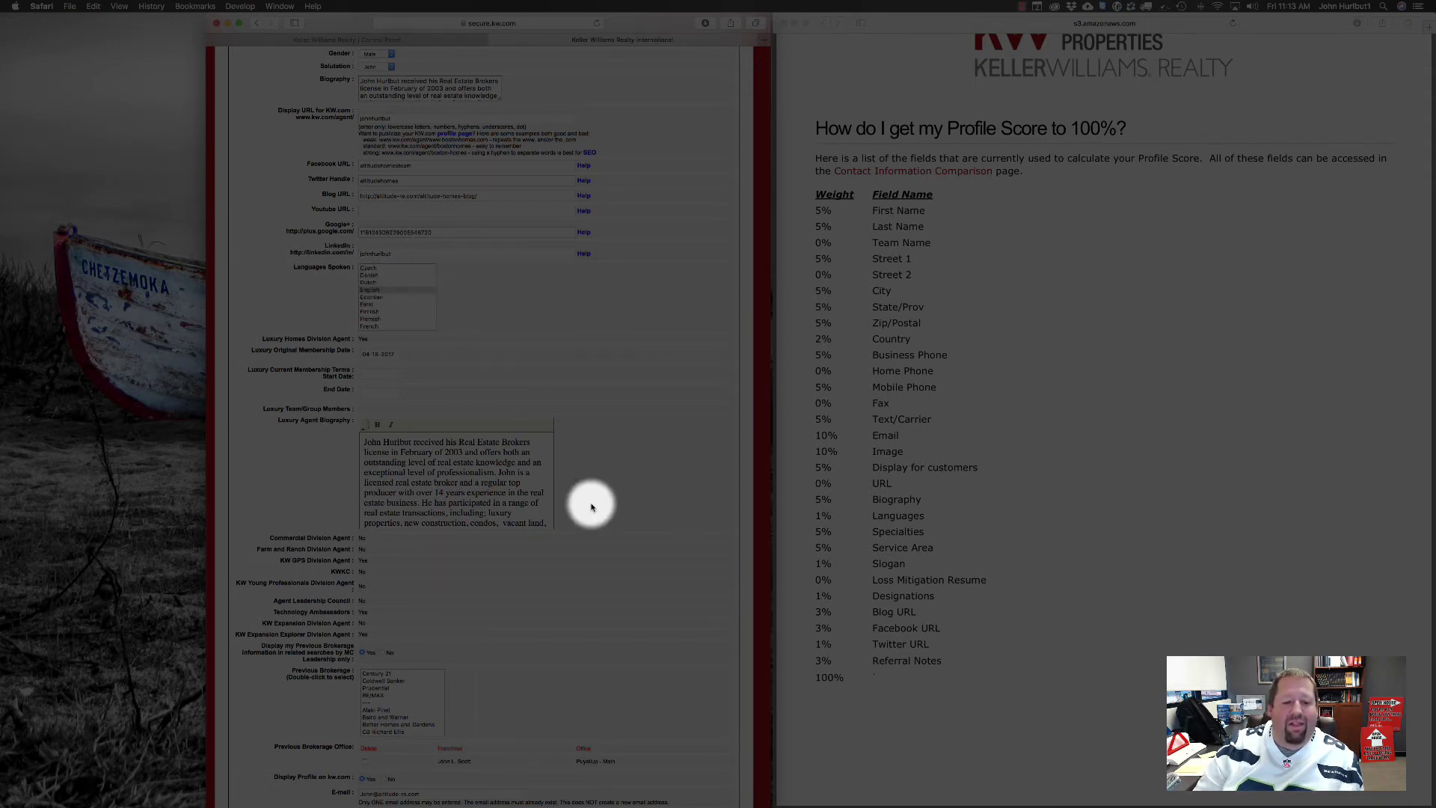
{"action": "scroll", "coordinate": [489, 343], "scroll_direction": "down", "scroll_amount": 2}
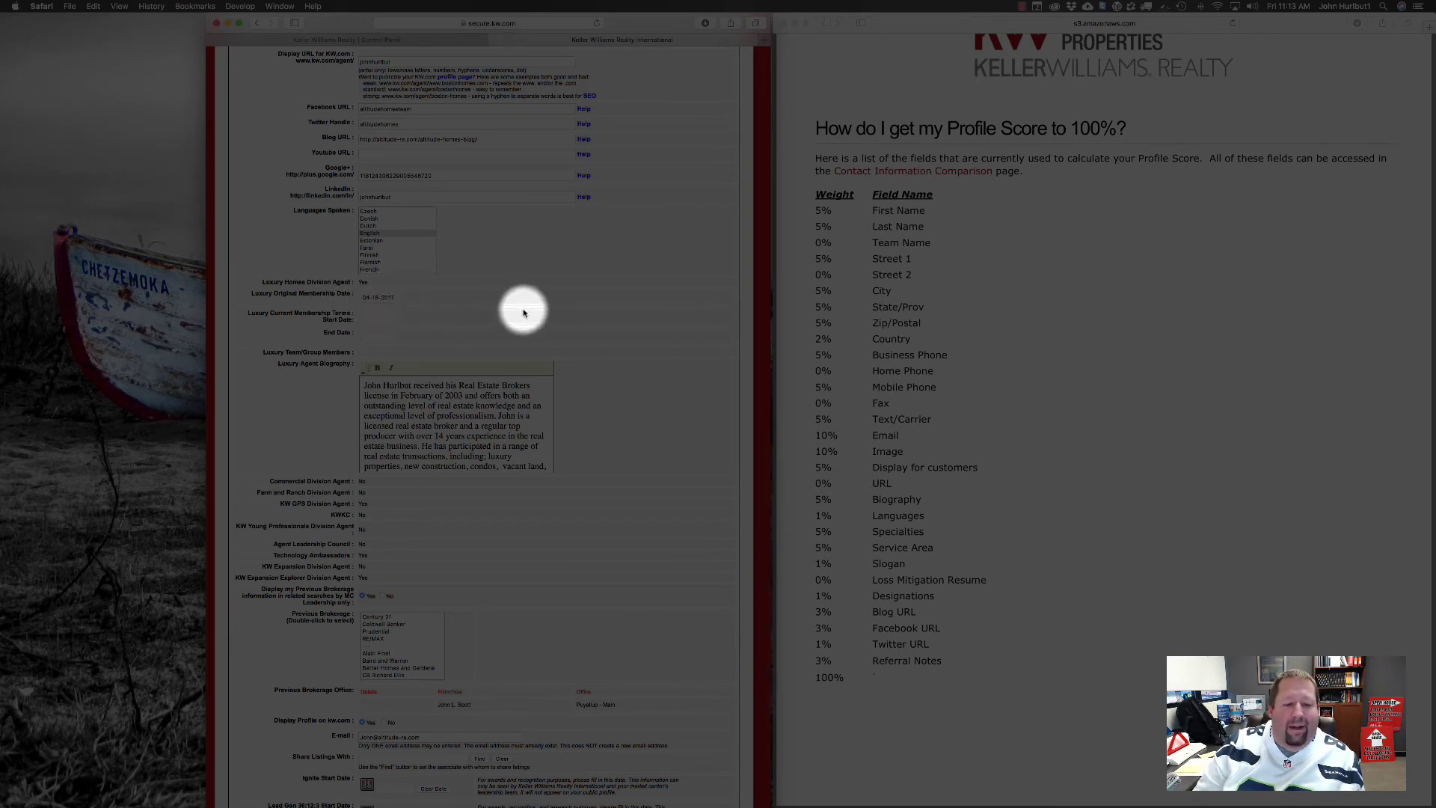
{"action": "scroll", "coordinate": [524, 313], "scroll_direction": "down", "scroll_amount": 2}
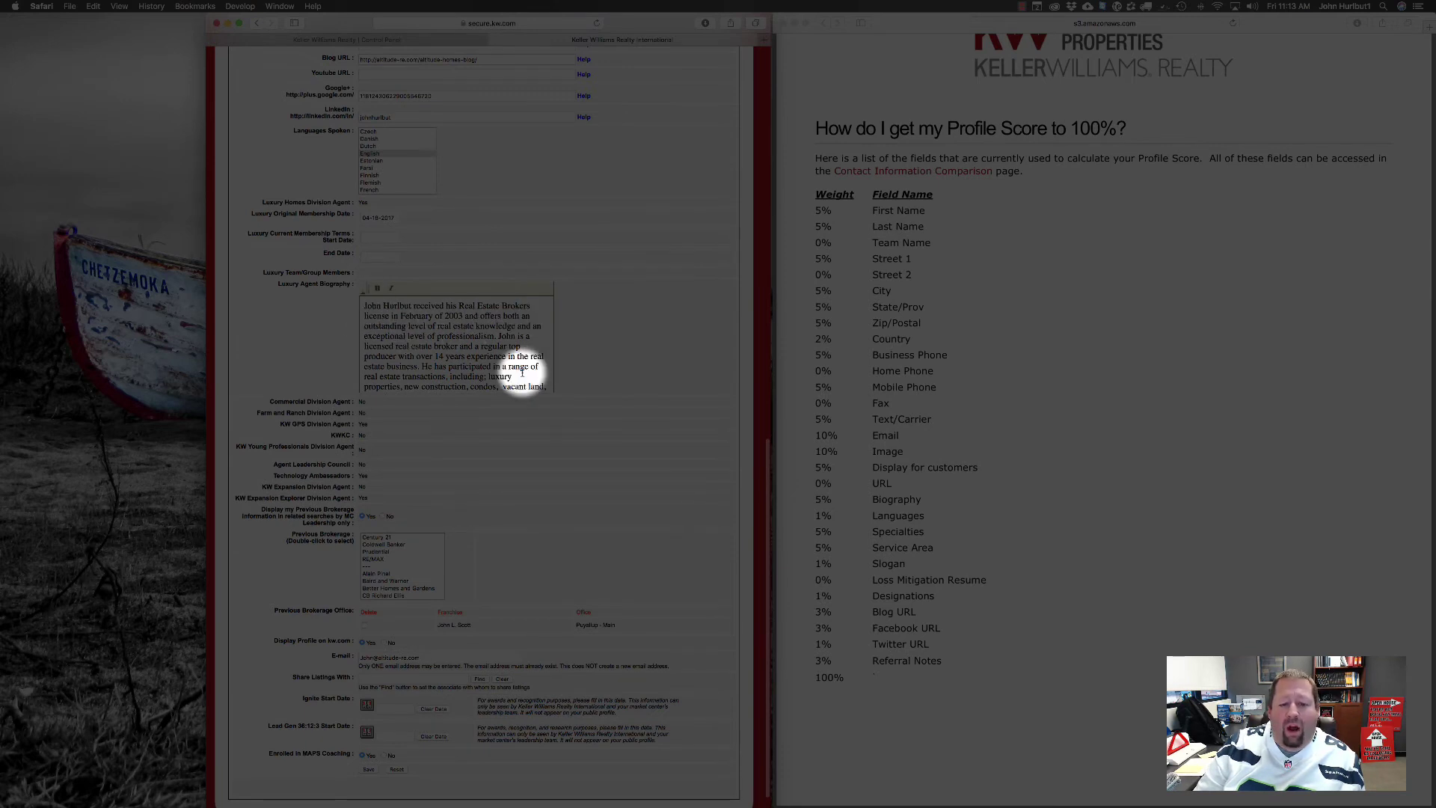
{"action": "scroll", "coordinate": [590, 353], "scroll_direction": "down", "scroll_amount": 1}
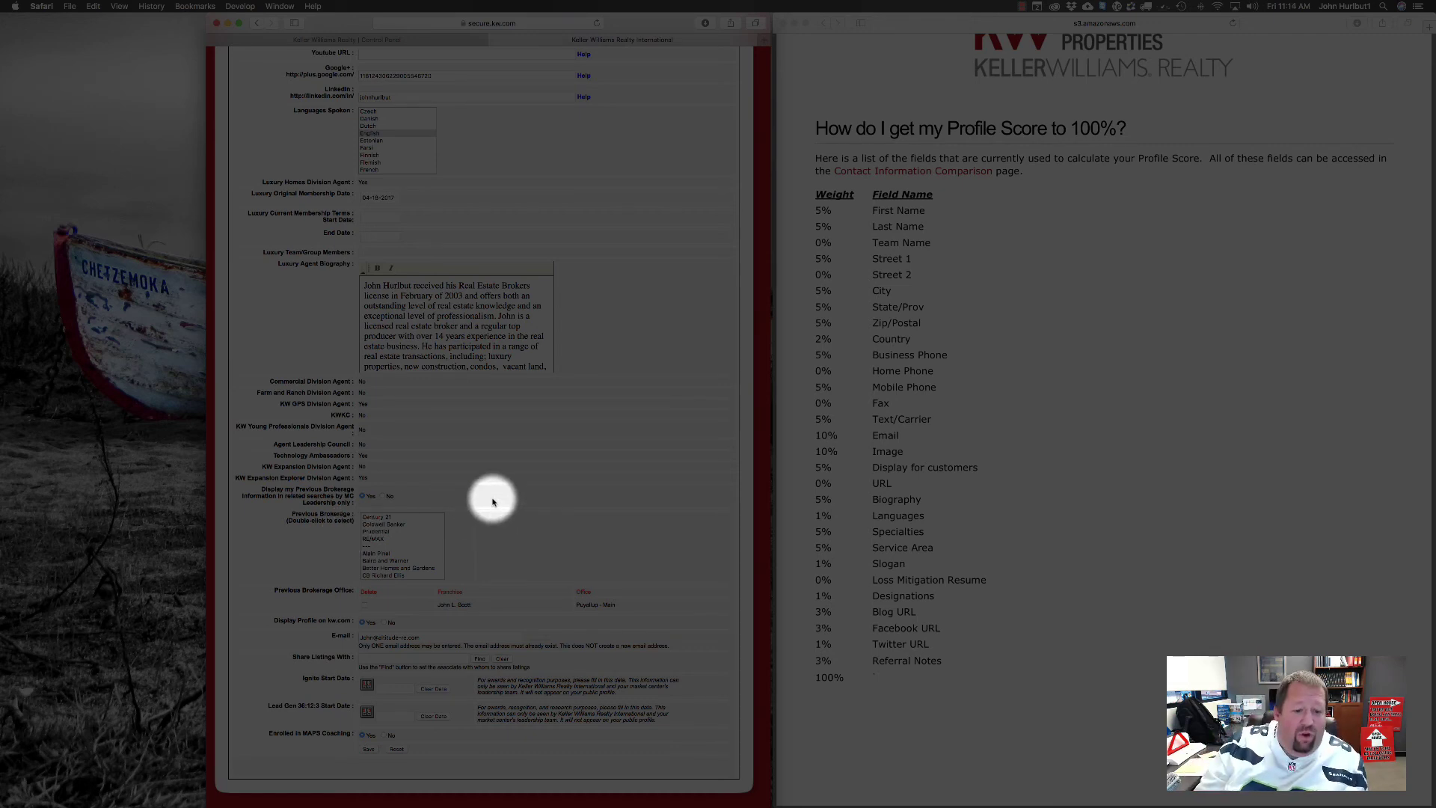
{"action": "scroll", "coordinate": [386, 539], "scroll_direction": "down", "scroll_amount": 10}
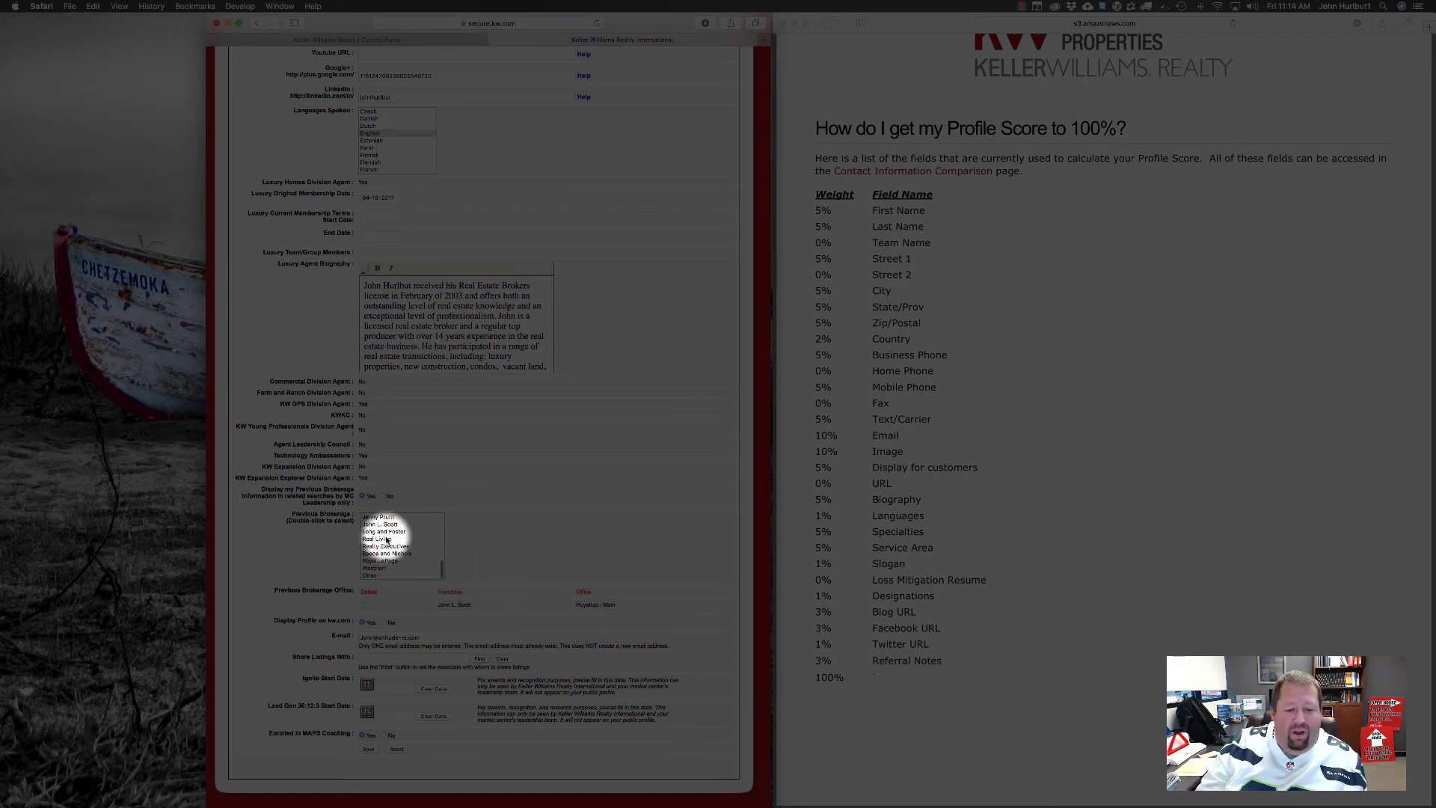
{"action": "scroll", "coordinate": [387, 539], "scroll_direction": "up", "scroll_amount": 1}
{"action": "scroll", "coordinate": [387, 539], "scroll_direction": "up", "scroll_amount": 1}
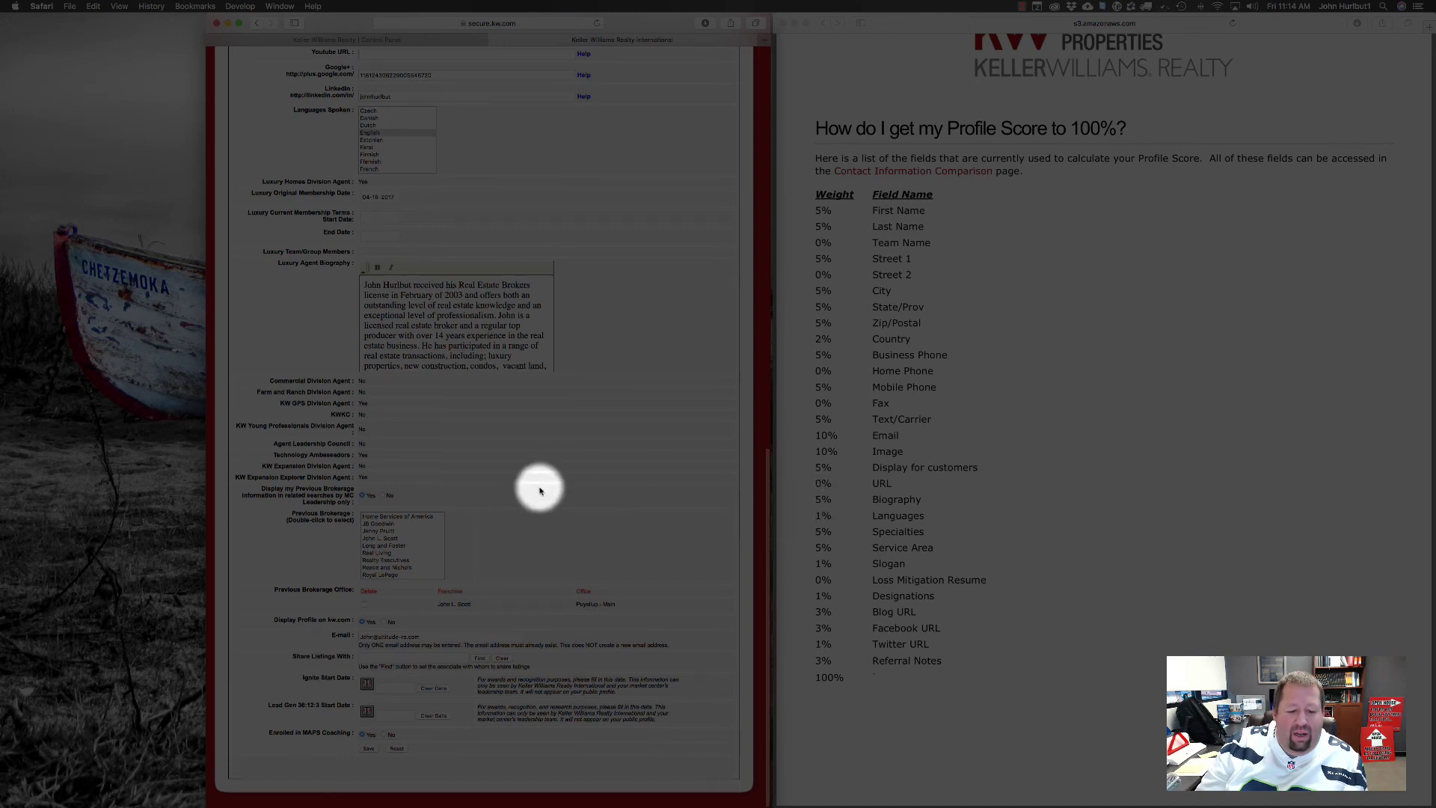
Recheck the biography, social links and language fields, and save the White Pages profile
{"action": "scroll", "coordinate": [539, 487], "scroll_direction": "up", "scroll_amount": 5}
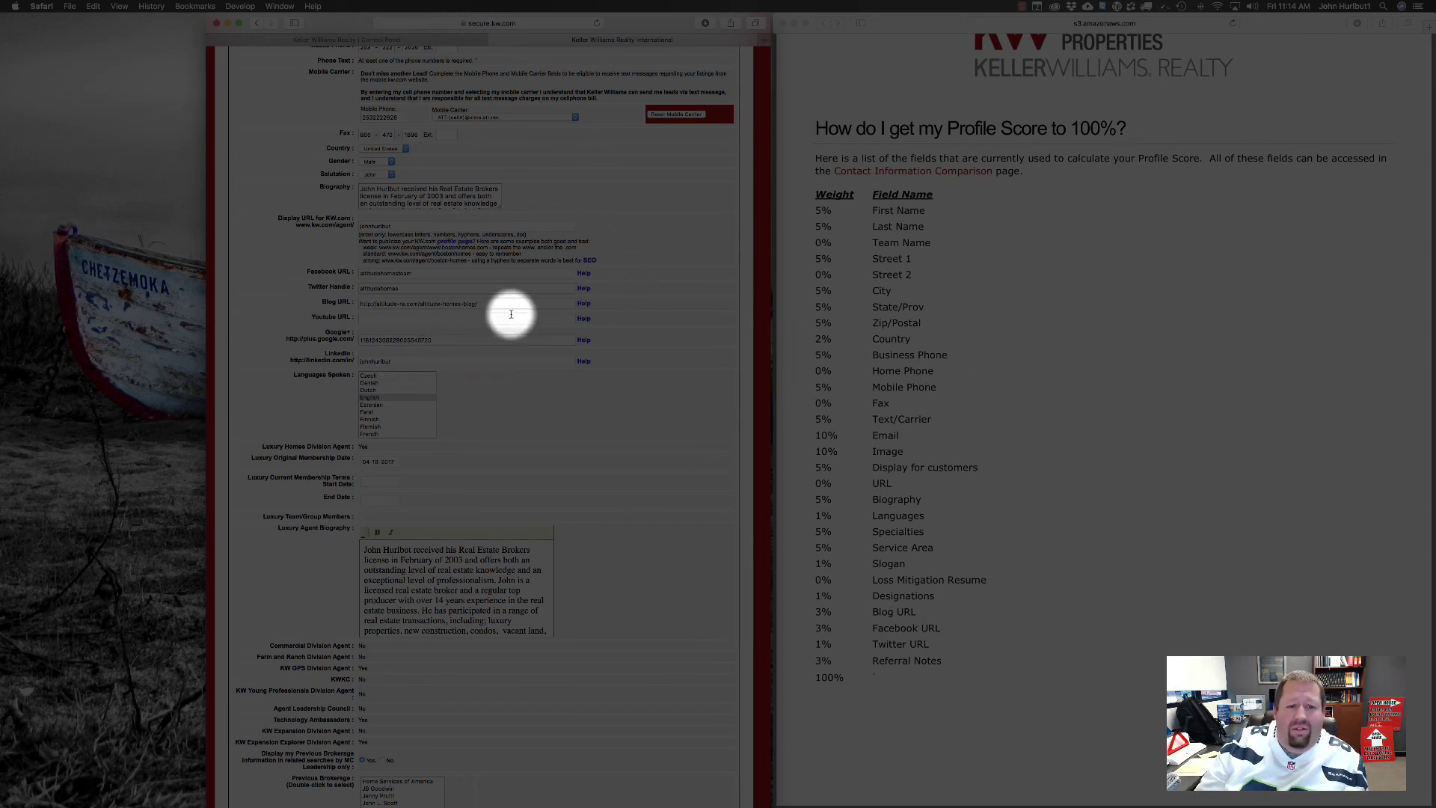
{"action": "scroll", "coordinate": [511, 315], "scroll_direction": "down", "scroll_amount": 5}
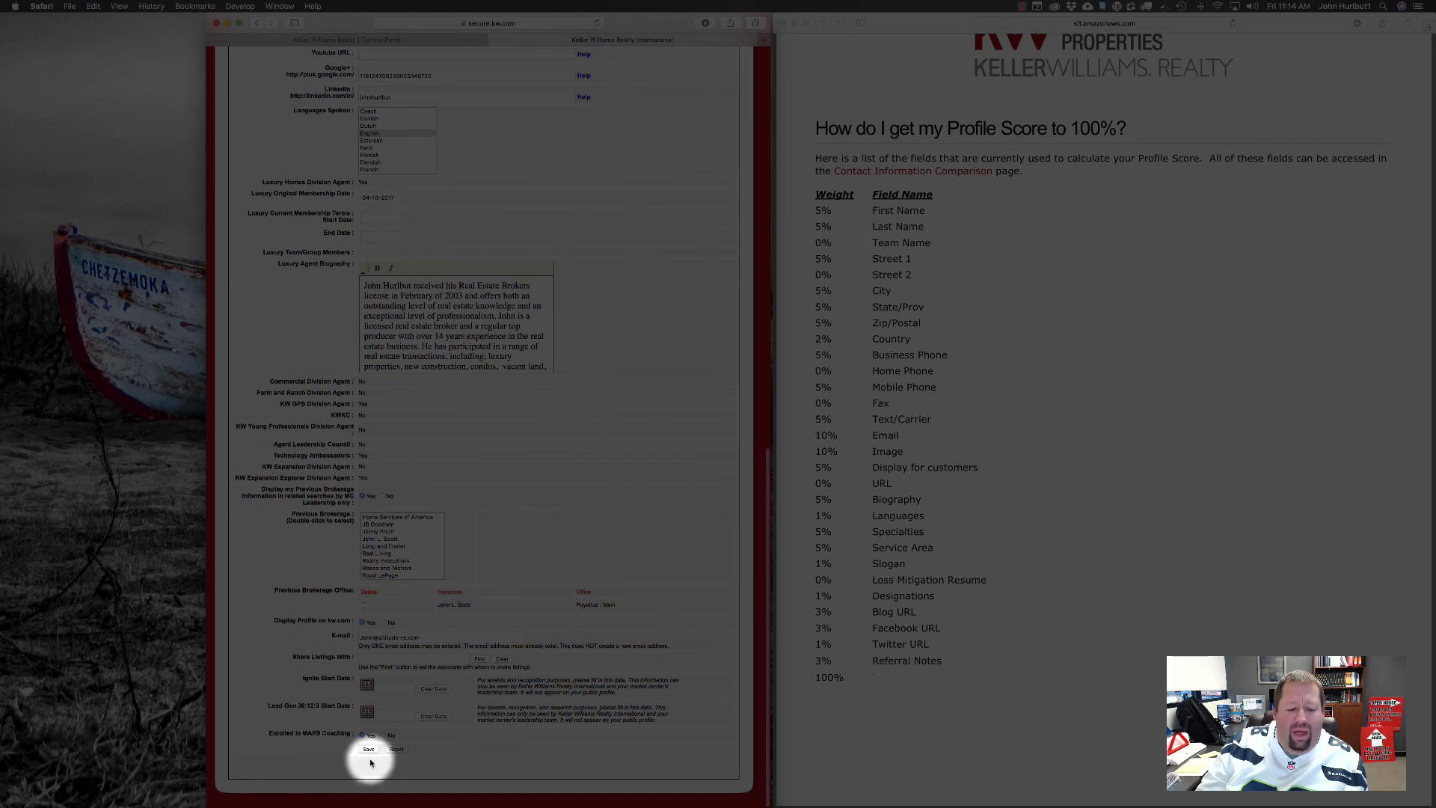
{"action": "left_click", "coordinate": [368, 748]}
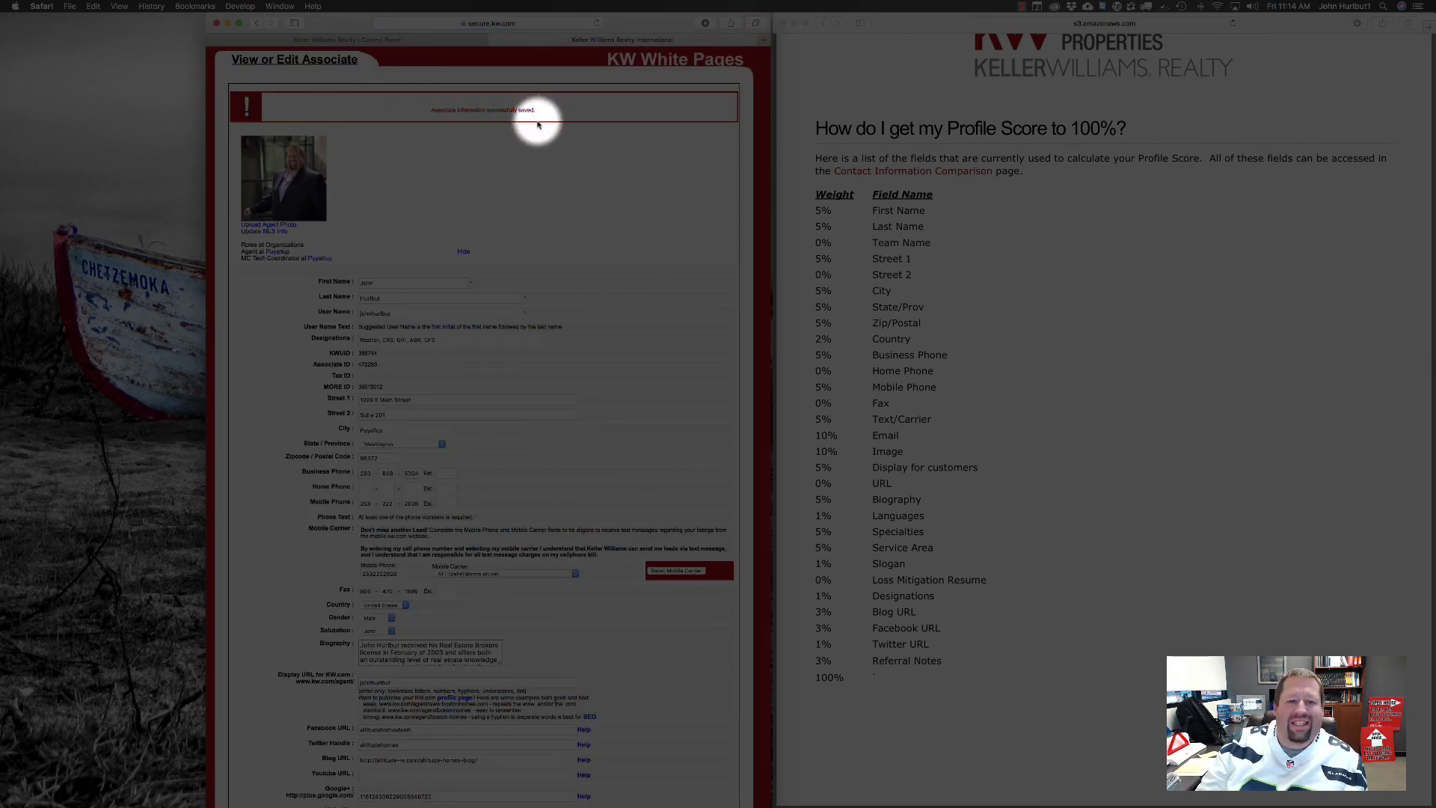
Return to the mykw home page at mykw.kw.com to check the Profile Completeness score
{"action": "left_click", "coordinate": [498, 24]}
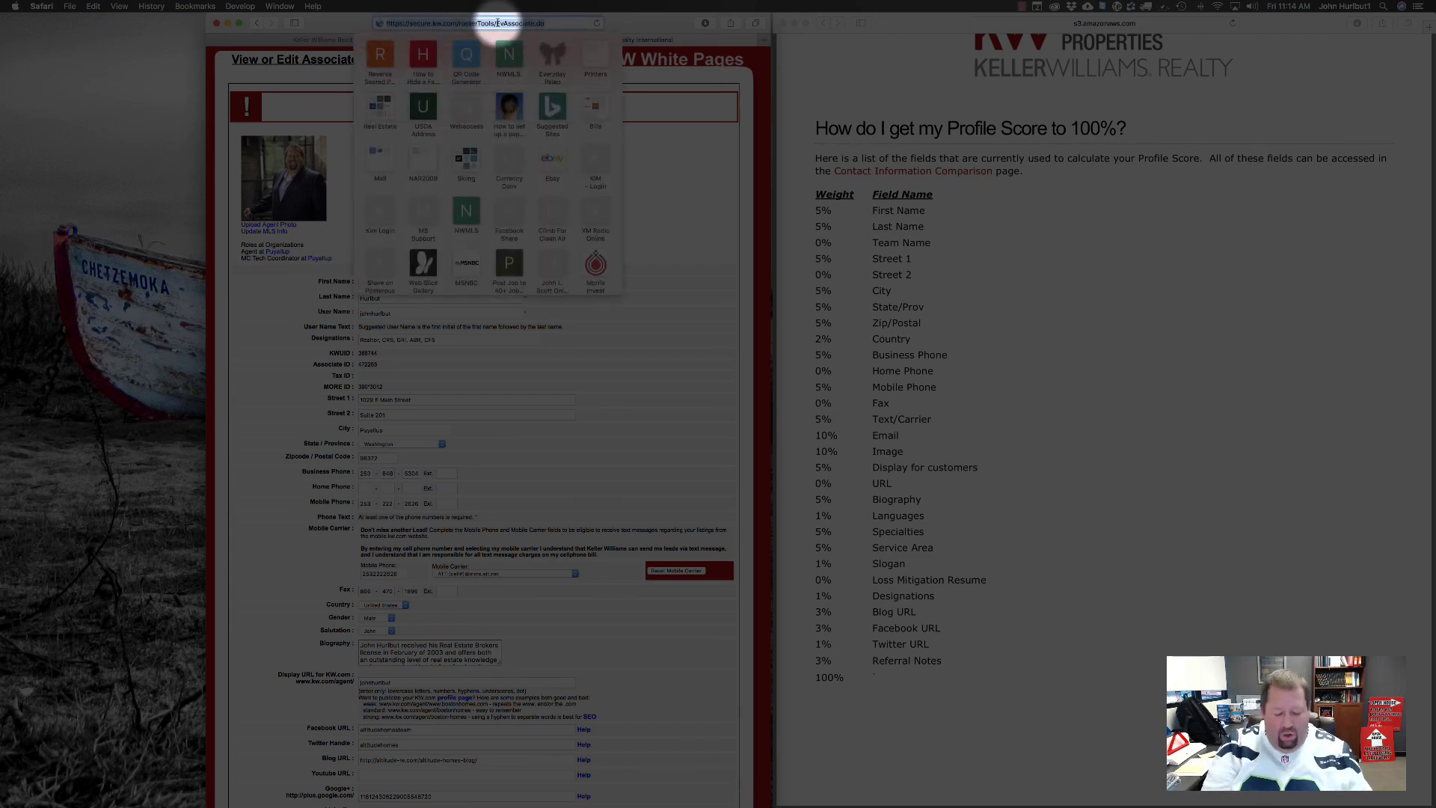
{"action": "type", "text": "mykw.com"}
{"action": "key", "text": "Return"}
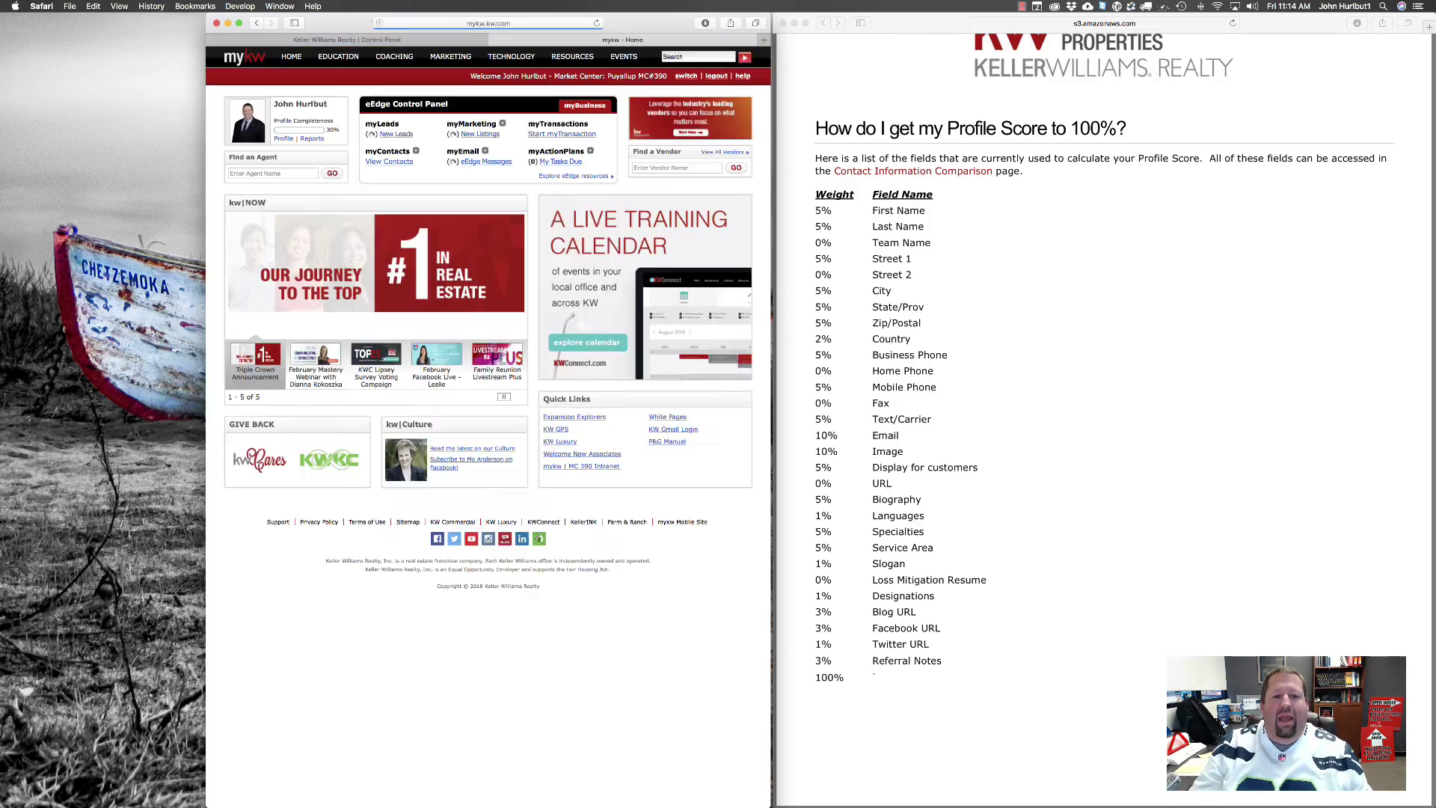